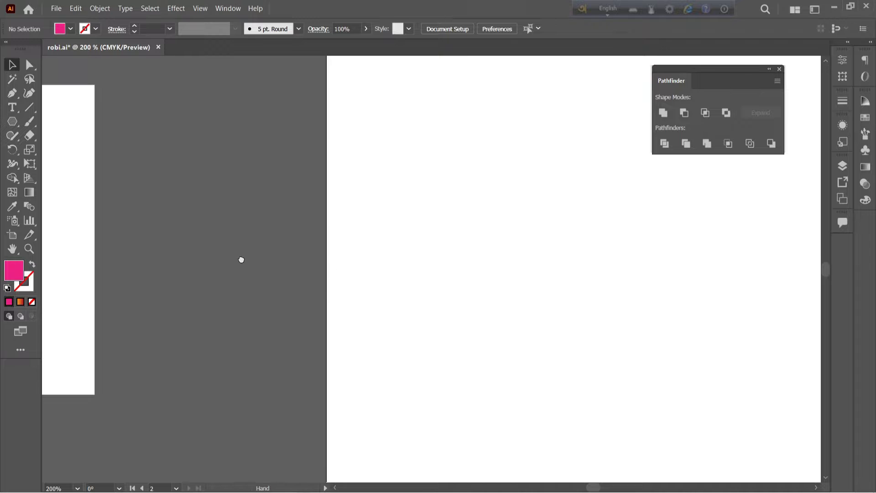
- Move the colourful triangle logo onto the larger artboard and place it in the artboard's upper-right corner
{"action": "left_click_drag", "start_coordinate": [241, 260], "coordinate": [438, 295]}
{"action": "left_click_drag", "start_coordinate": [173, 254], "coordinate": [614, 199]}
{"action": "key", "text": "space"}
{"action": "left_click_drag", "start_coordinate": [657, 314], "coordinate": [329, 367]}
{"action": "left_click_drag", "start_coordinate": [274, 271], "coordinate": [385, 187]}
{"action": "key", "text": "ctrl+minus"}
{"action": "key", "text": "ctrl+minus"}
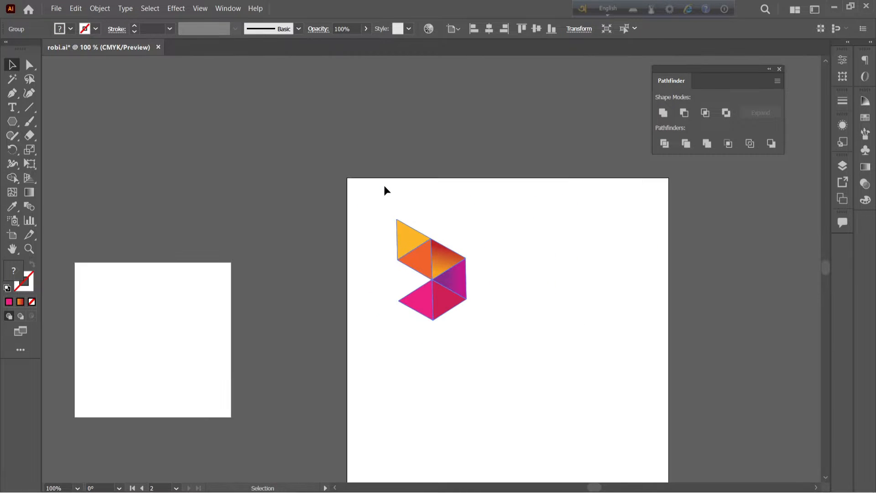
{"action": "left_click", "coordinate": [468, 263]}
{"action": "left_click_drag", "start_coordinate": [429, 247], "coordinate": [619, 235]}
{"action": "key", "text": "space"}
{"action": "left_click_drag", "start_coordinate": [517, 349], "coordinate": [398, 334]}
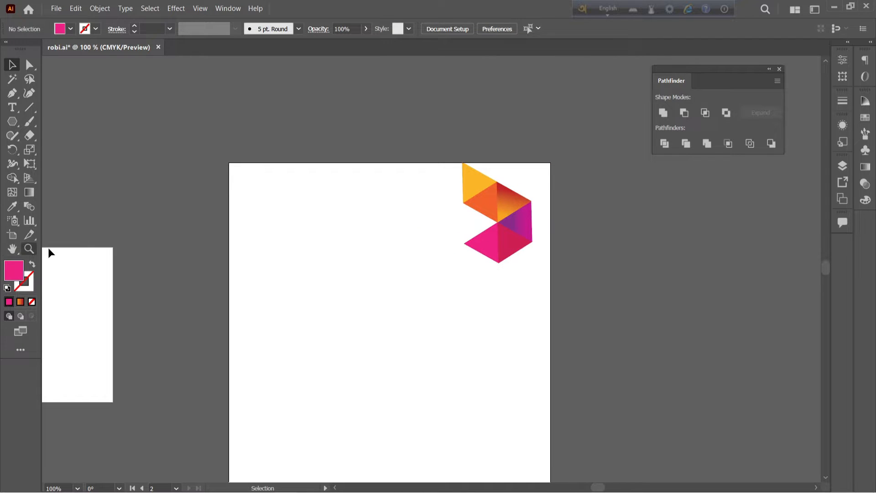
- Draw a tilted magenta hexagon in the middle of the large artboard with the Polygon tool
{"action": "left_click_drag", "start_coordinate": [13, 128], "coordinate": [70, 170]}
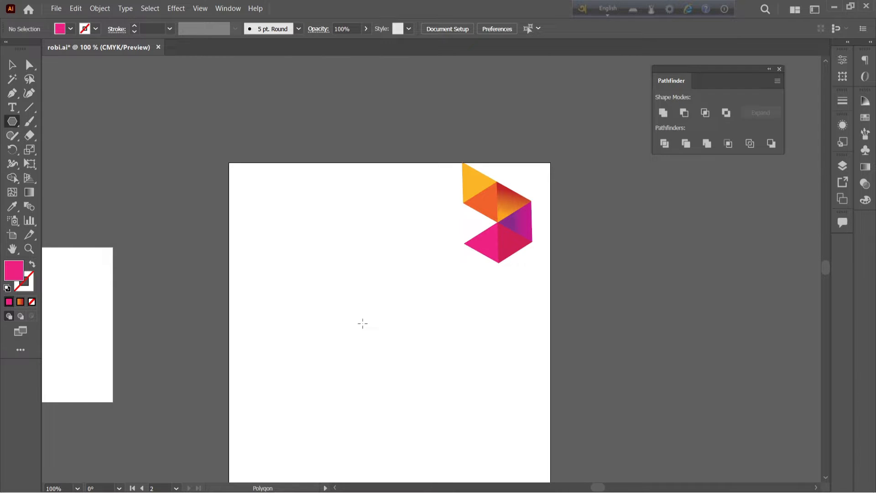
{"action": "left_click_drag", "start_coordinate": [362, 323], "coordinate": [412, 291]}
{"action": "left_click", "coordinate": [12, 65]}
{"action": "key", "text": "space"}
{"action": "key", "text": "space"}
{"action": "scroll", "coordinate": [391, 274], "scroll_direction": "up", "scroll_amount": 2}
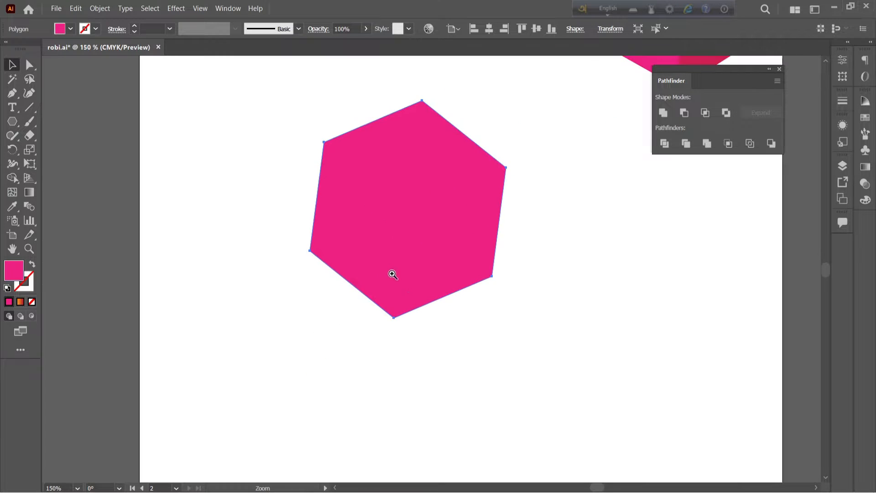
{"action": "left_click_drag", "start_coordinate": [431, 218], "coordinate": [374, 299]}
{"action": "left_click", "coordinate": [508, 315]}
- Draw three straight line segments through the hexagon's centre, each running between opposite corners
{"action": "key", "text": "space"}
{"action": "left_click", "coordinate": [367, 294], "text": "ctrl"}
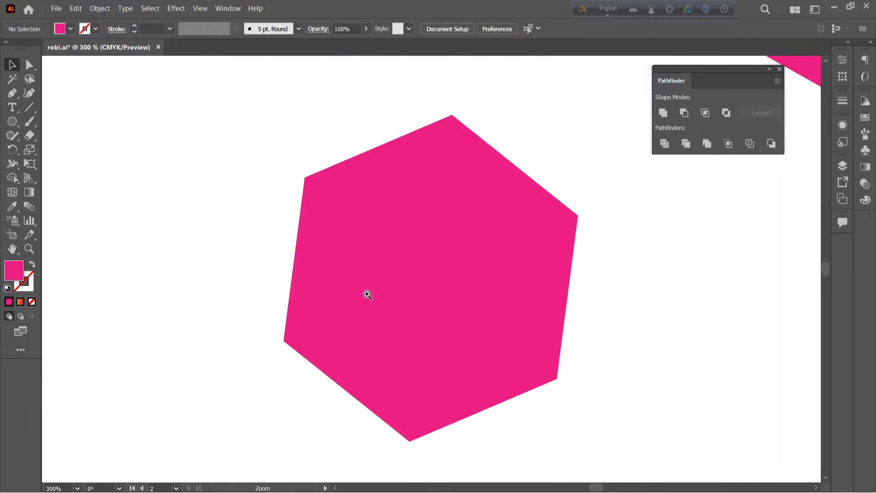
{"action": "left_click_drag", "start_coordinate": [461, 327], "coordinate": [342, 314]}
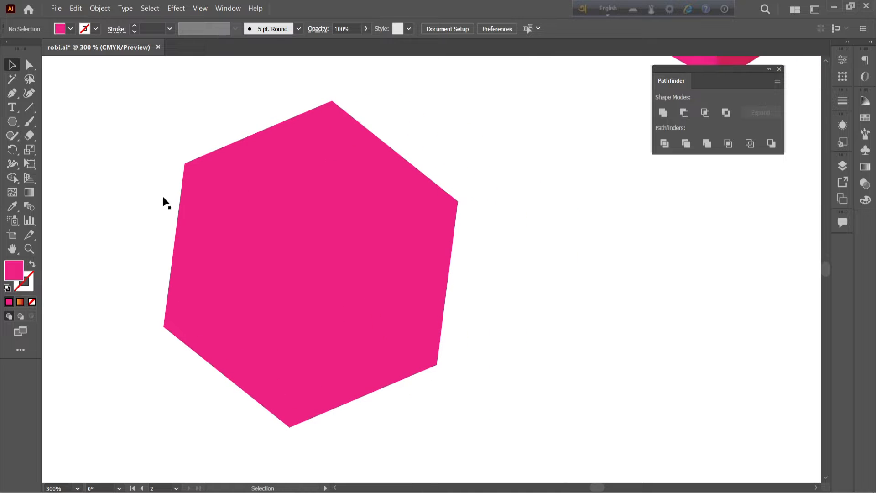
{"action": "left_click", "coordinate": [30, 108]}
{"action": "left_click_drag", "start_coordinate": [29, 108], "coordinate": [99, 111]}
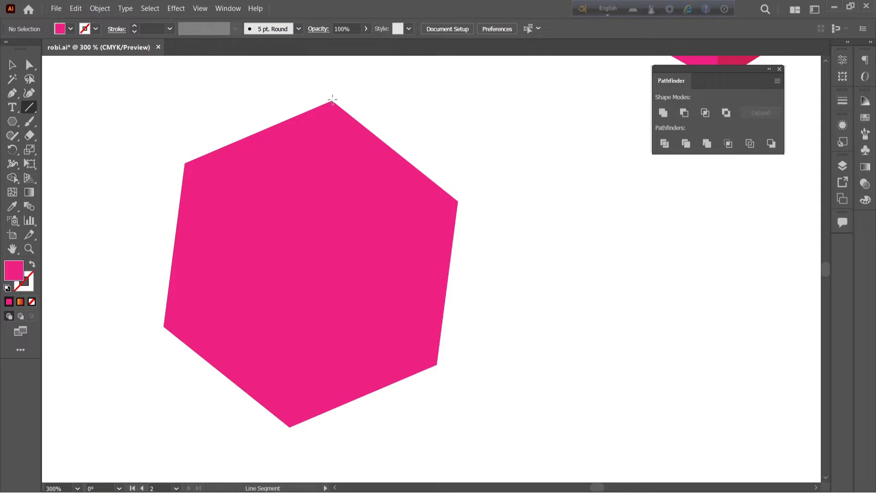
{"action": "left_click_drag", "start_coordinate": [332, 100], "coordinate": [289, 431]}
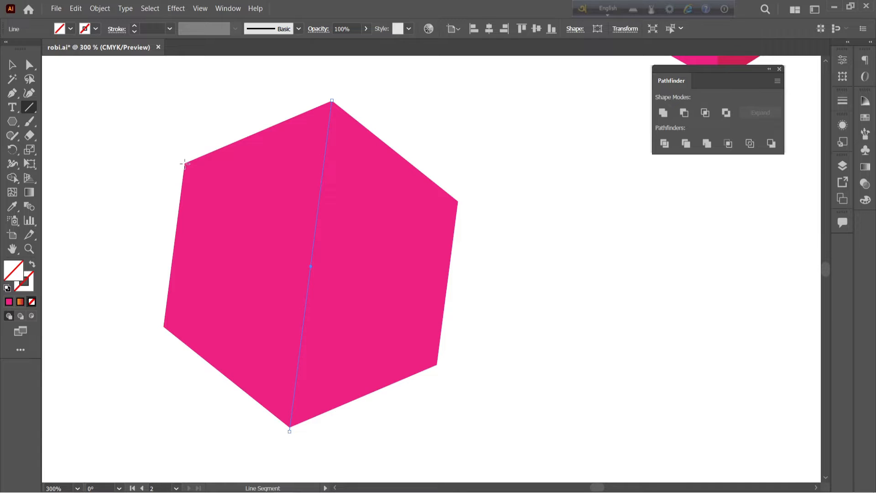
{"action": "left_click_drag", "start_coordinate": [184, 163], "coordinate": [458, 380]}
{"action": "left_click_drag", "start_coordinate": [164, 327], "coordinate": [526, 173]}
{"action": "left_click", "coordinate": [14, 64]}
{"action": "left_click", "coordinate": [142, 107]}
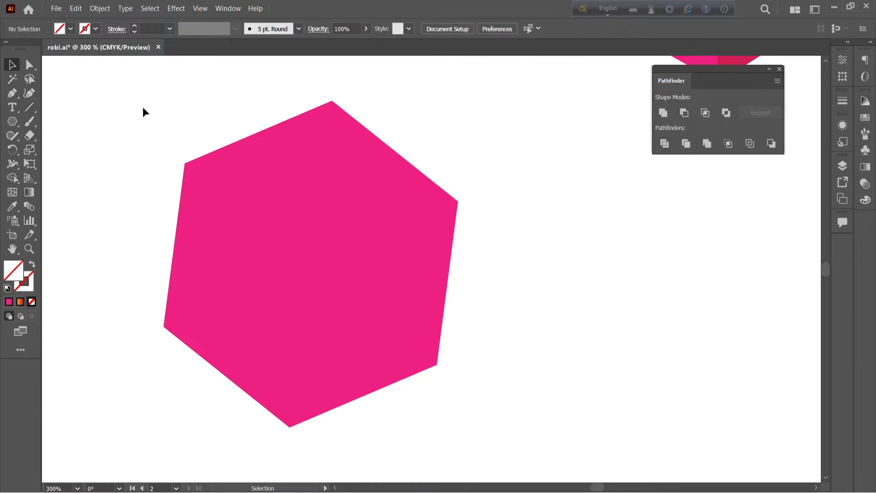
- Select the hexagon together with its three lines and split it into triangles with the Pathfinder Divide operation
{"action": "key", "text": "ctrl+minus"}
{"action": "left_click_drag", "start_coordinate": [214, 126], "coordinate": [449, 382]}
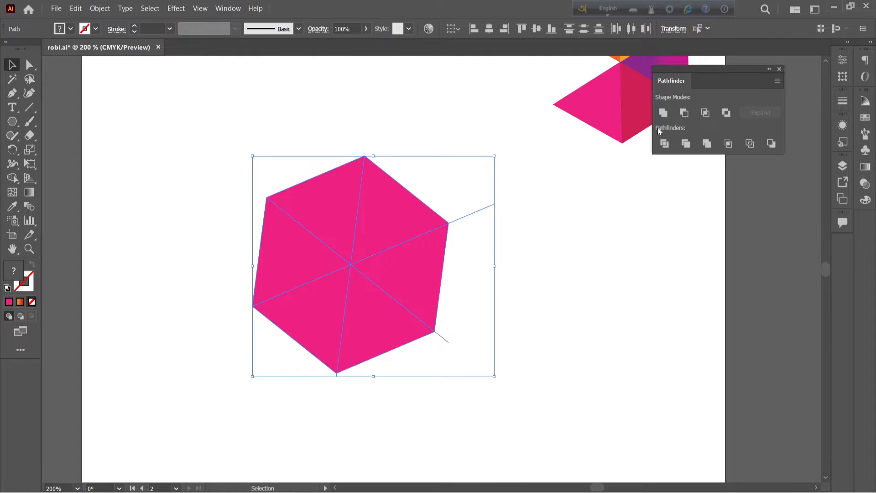
{"action": "left_click", "coordinate": [779, 69]}
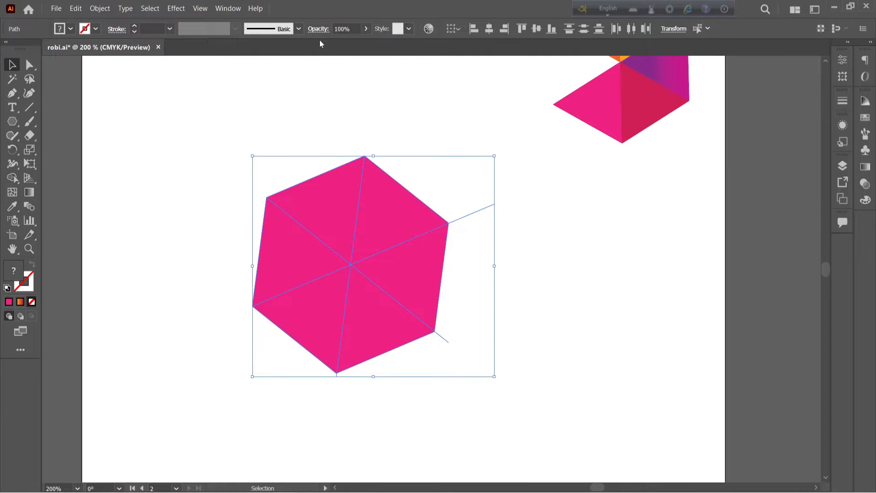
{"action": "left_click", "coordinate": [231, 8]}
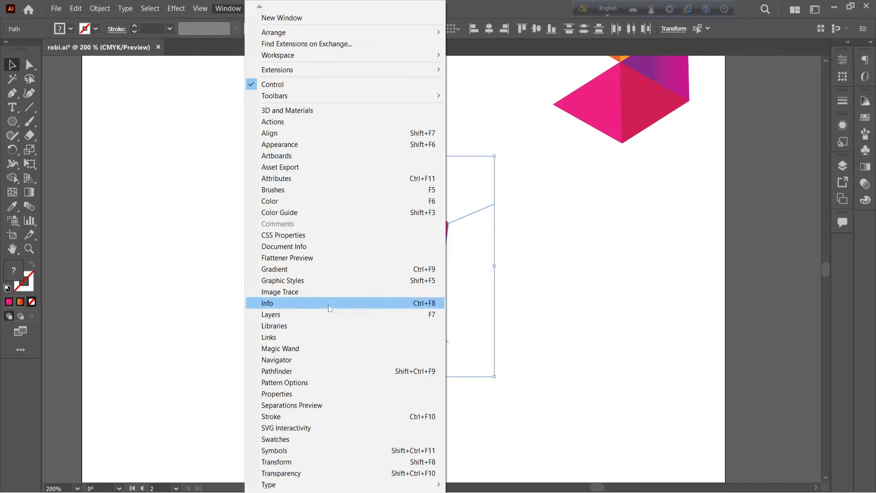
{"action": "left_click", "coordinate": [285, 371]}
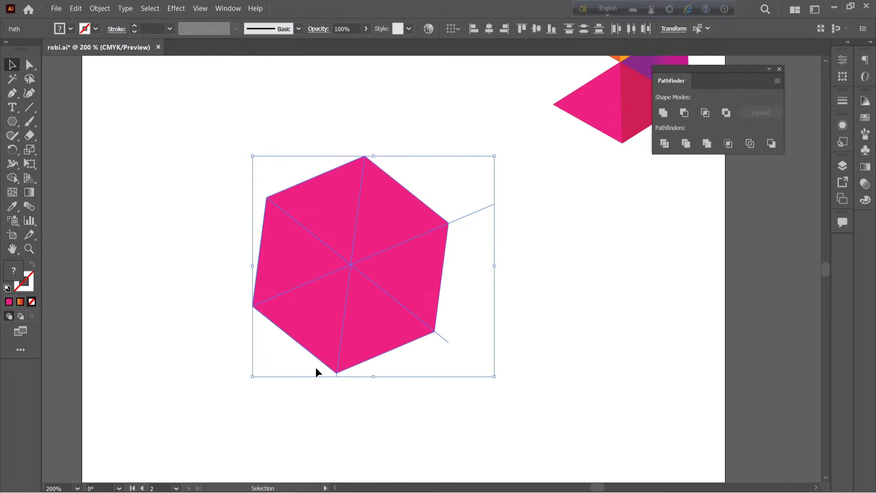
{"action": "left_click", "coordinate": [664, 144]}
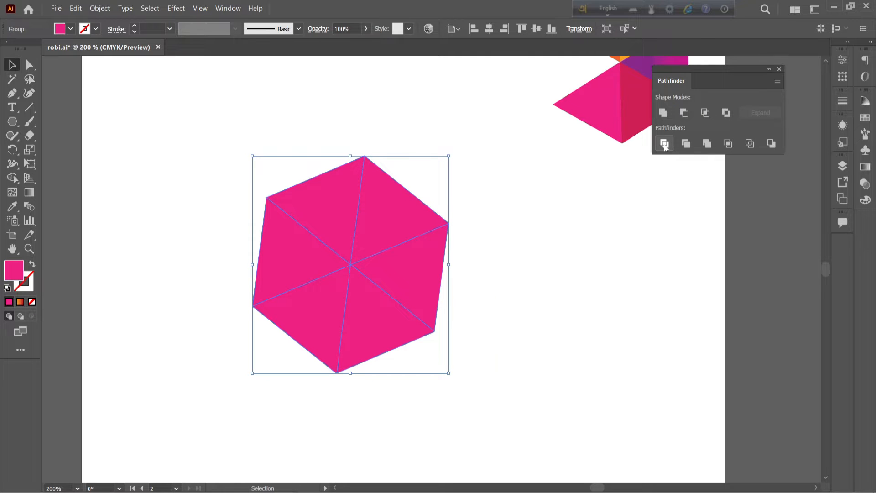
- Ungroup the divided hexagon so its triangles can be selected individually
{"action": "left_click", "coordinate": [525, 214]}
{"action": "left_click", "coordinate": [382, 232]}
{"action": "left_click_drag", "start_coordinate": [238, 163], "coordinate": [451, 342]}
{"action": "right_click", "coordinate": [392, 265]}
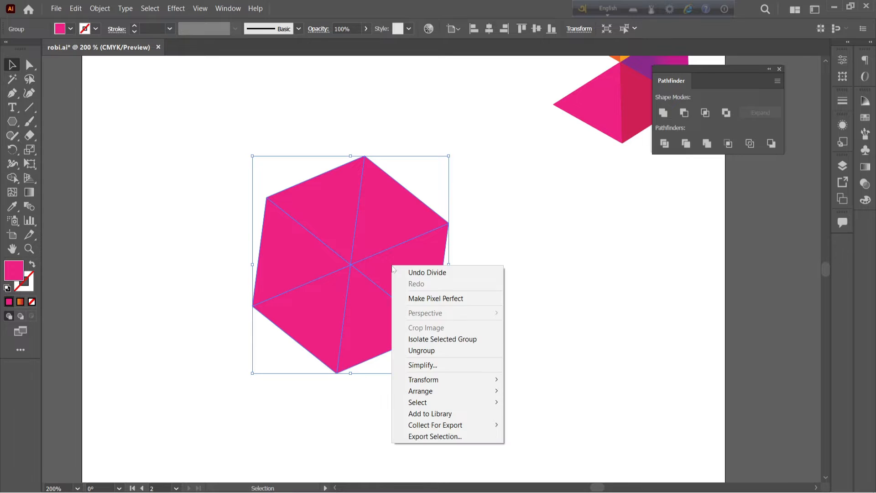
{"action": "left_click", "coordinate": [432, 352]}
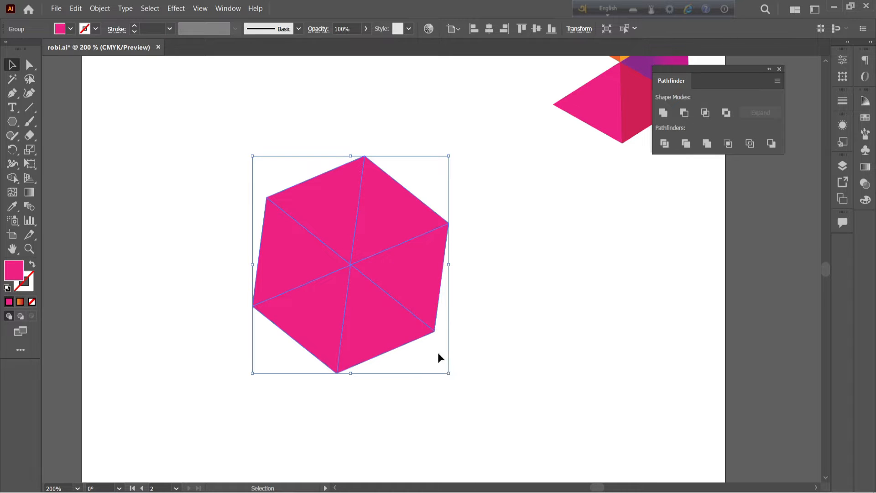
{"action": "left_click", "coordinate": [491, 325]}
{"action": "left_click", "coordinate": [387, 226]}
{"action": "left_click", "coordinate": [309, 217]}
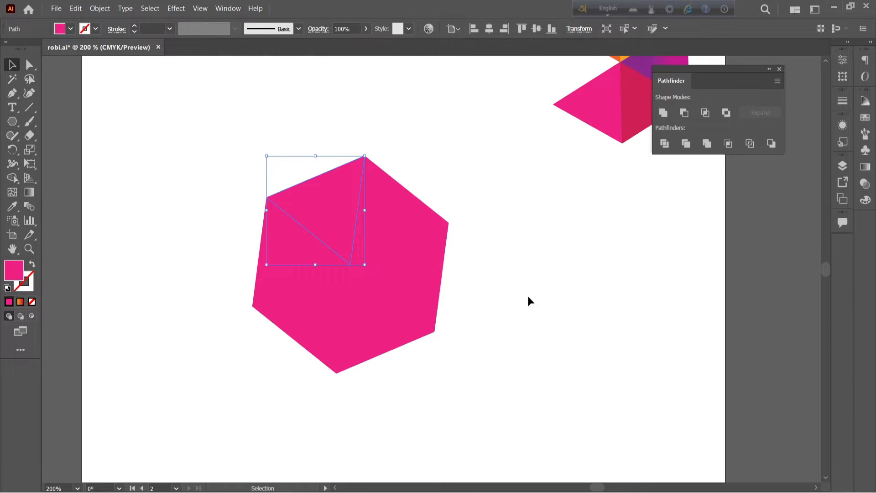
{"action": "left_click_drag", "start_coordinate": [489, 301], "coordinate": [442, 372]}
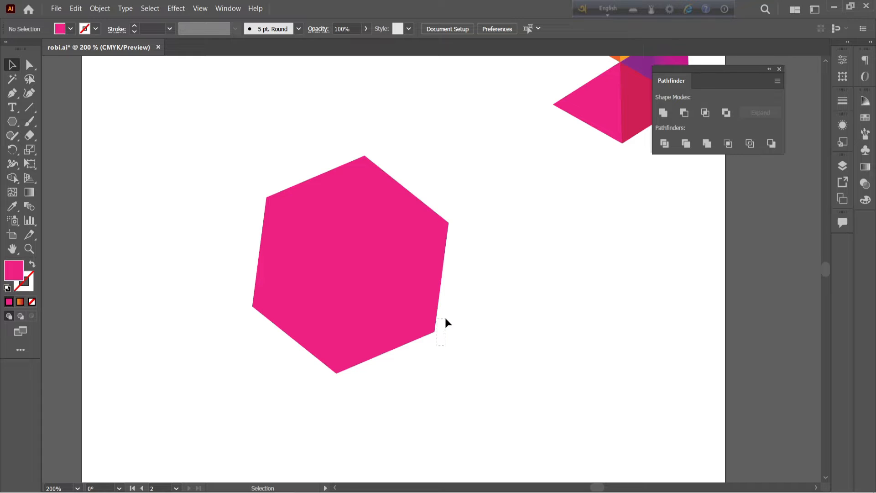
{"action": "left_click_drag", "start_coordinate": [330, 378], "coordinate": [360, 383]}
{"action": "left_click_drag", "start_coordinate": [242, 139], "coordinate": [195, 275]}
{"action": "left_click_drag", "start_coordinate": [285, 360], "coordinate": [424, 397]}
{"action": "left_click", "coordinate": [489, 401]}
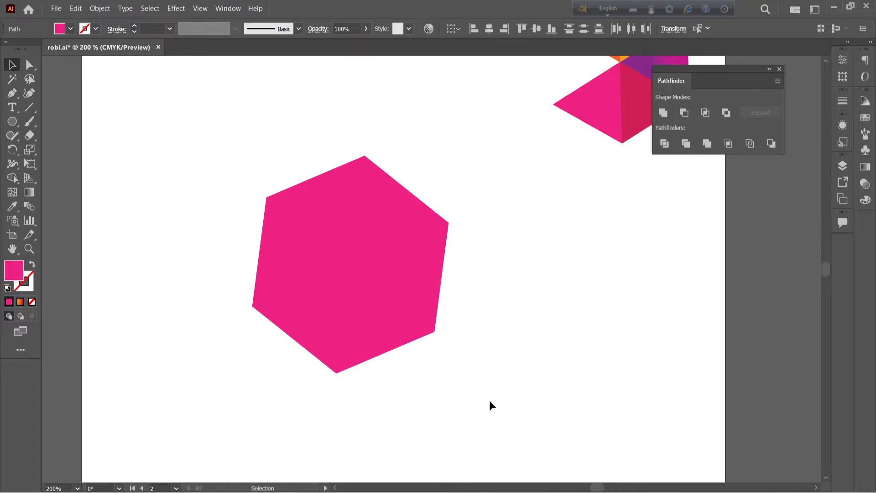
{"action": "left_click_drag", "start_coordinate": [236, 153], "coordinate": [491, 391]}
{"action": "left_click", "coordinate": [491, 396]}
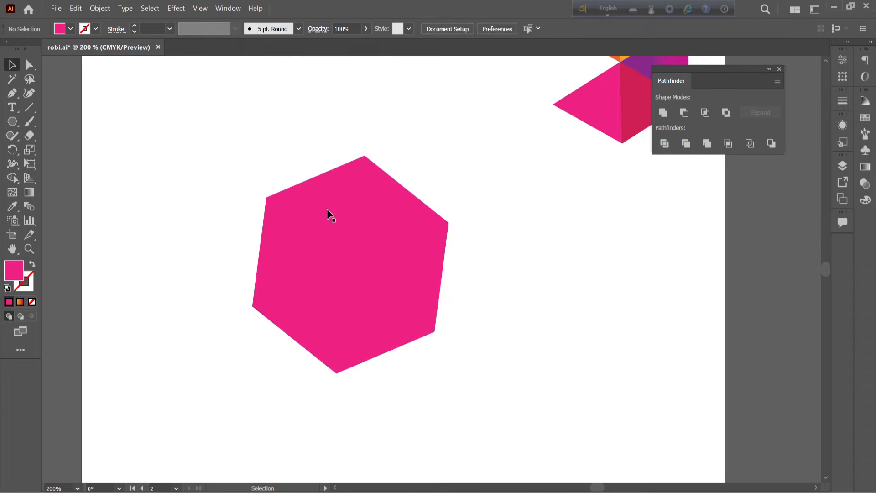
- Move the hexagon's left triangle up beside its upper-left edge
{"action": "scroll", "coordinate": [403, 271], "scroll_direction": "up", "scroll_amount": 3}
{"action": "scroll", "coordinate": [325, 391], "scroll_direction": "up", "scroll_amount": 1}
{"action": "scroll", "coordinate": [299, 326], "scroll_direction": "down", "scroll_amount": 1}
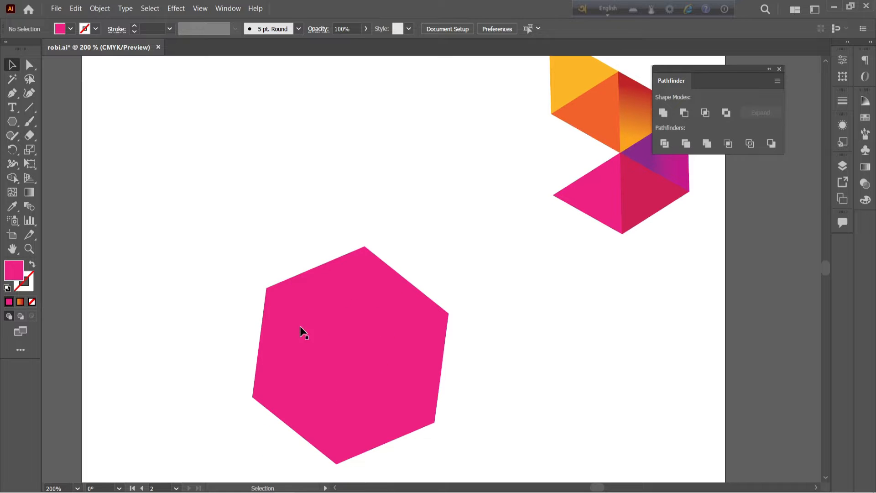
{"action": "left_click", "coordinate": [285, 335]}
{"action": "left_click_drag", "start_coordinate": [282, 345], "coordinate": [294, 235]}
- Close the gap below the moved triangle by bringing its lower edge against the hexagon's upper-left edge
{"action": "left_click", "coordinate": [308, 248], "text": "ctrl"}
{"action": "left_click", "coordinate": [307, 247], "text": "ctrl"}
{"action": "left_click", "coordinate": [308, 248], "text": "ctrl"}
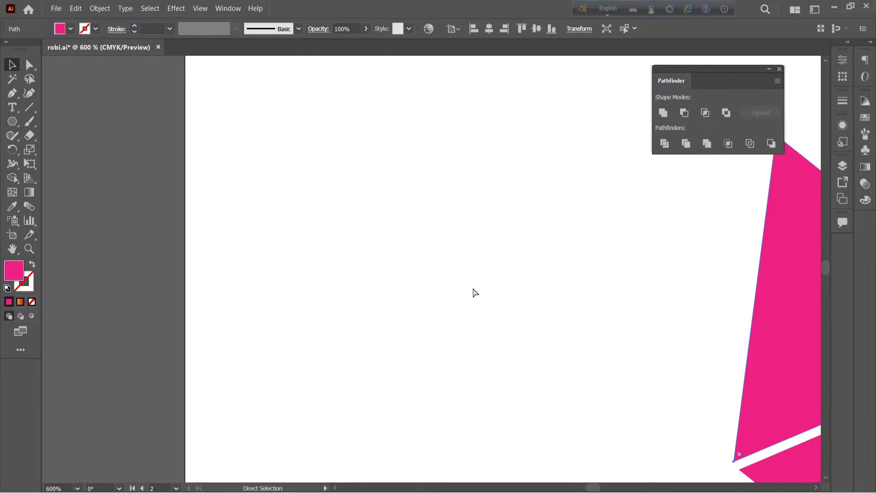
{"action": "left_click", "coordinate": [480, 291], "text": "ctrl"}
{"action": "left_click_drag", "start_coordinate": [638, 302], "coordinate": [106, 250]}
{"action": "left_click_drag", "start_coordinate": [271, 294], "coordinate": [229, 214]}
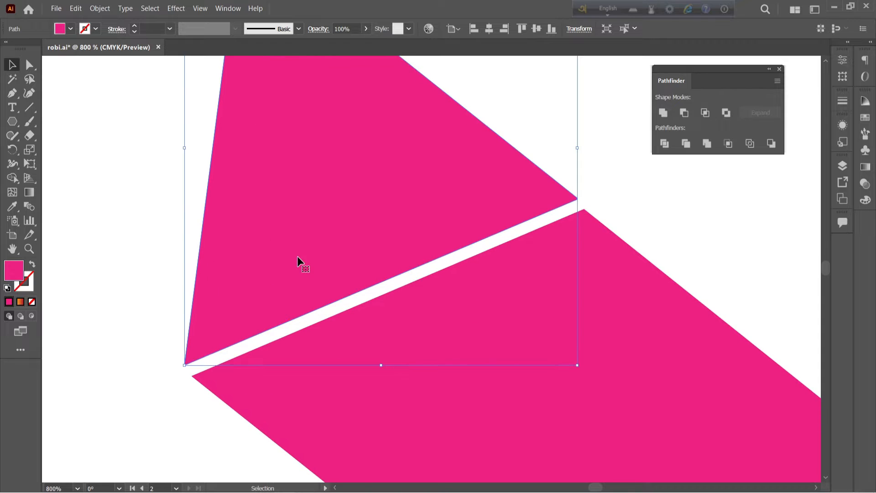
{"action": "left_click_drag", "start_coordinate": [297, 257], "coordinate": [304, 269]}
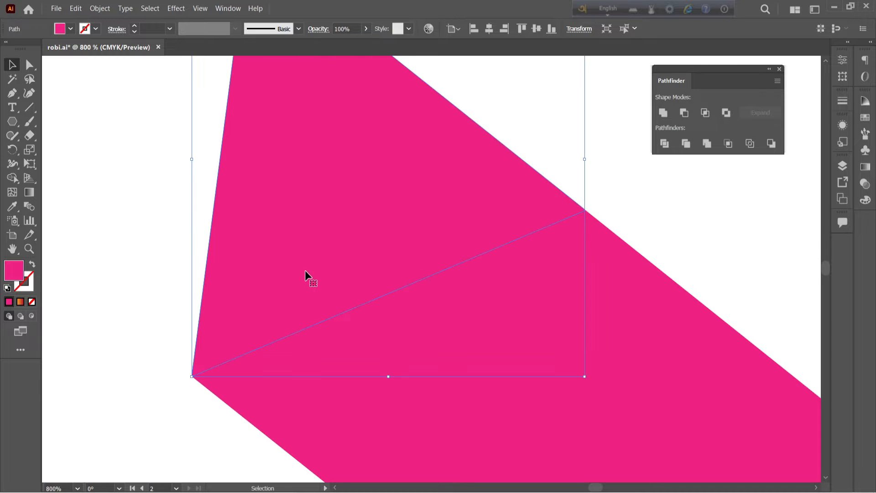
- Fine-tune the moved triangle so its right corner lines up with the hexagon's upper corner
{"action": "left_click", "coordinate": [324, 298], "text": "ctrl"}
{"action": "left_click_drag", "start_coordinate": [346, 307], "coordinate": [274, 277]}
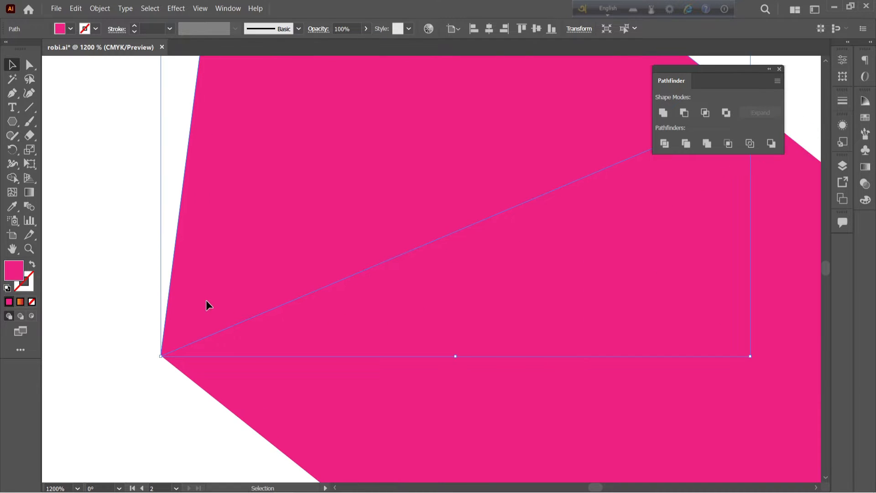
{"action": "left_click_drag", "start_coordinate": [206, 299], "coordinate": [207, 299]}
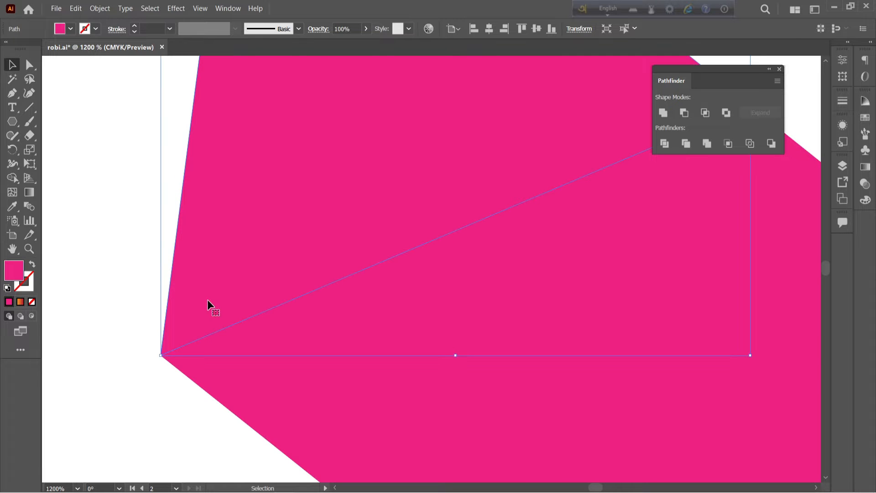
{"action": "scroll", "coordinate": [456, 356], "scroll_direction": "up", "scroll_amount": 3}
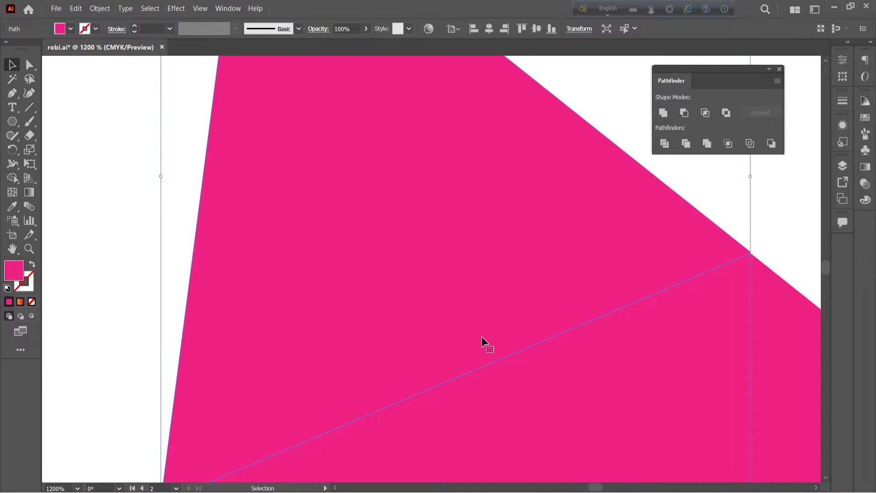
{"action": "key", "text": "Left"}
{"action": "key", "text": "Left"}
{"action": "key", "text": "Right"}
{"action": "key", "text": "Right"}
{"action": "left_click", "coordinate": [747, 226]}
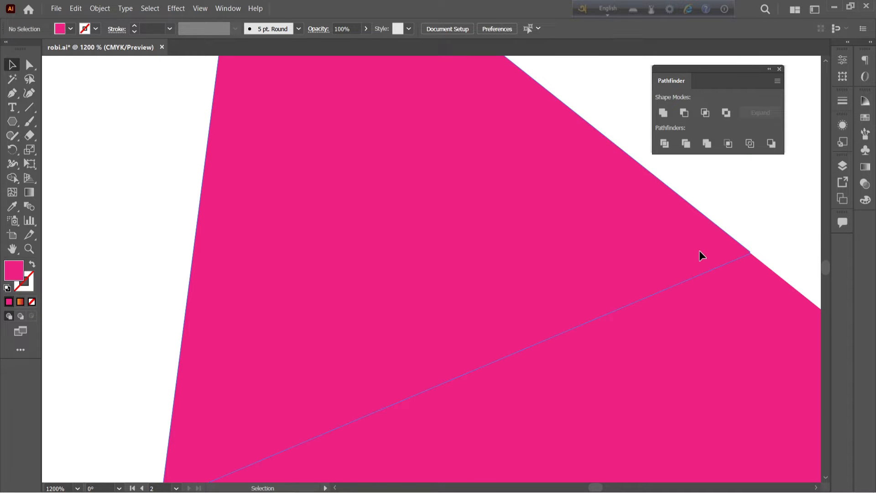
{"action": "left_click_drag", "start_coordinate": [699, 250], "coordinate": [702, 254]}
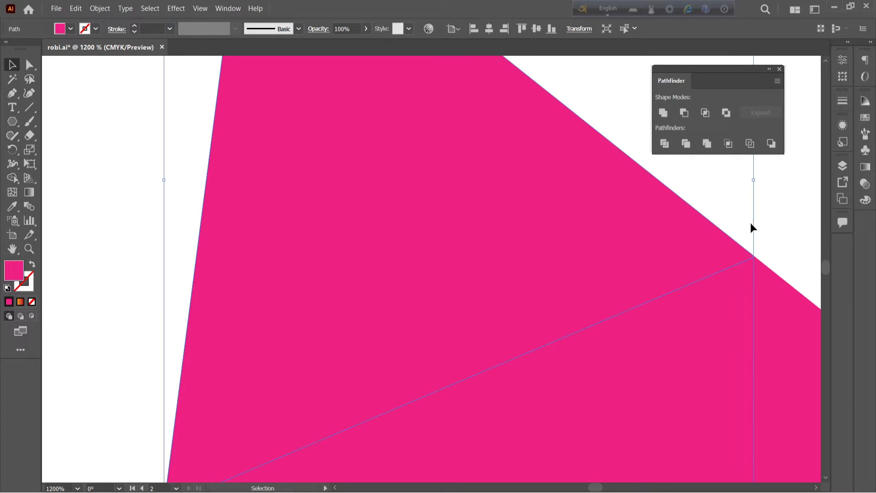
{"action": "left_click", "coordinate": [750, 223]}
- Shift the moved triangle slightly so its lower-left corner coincides with the hexagon's adjoining corner
{"action": "key", "text": "ctrl+minus"}
{"action": "key", "text": "ctrl+minus"}
{"action": "key", "text": "ctrl+minus"}
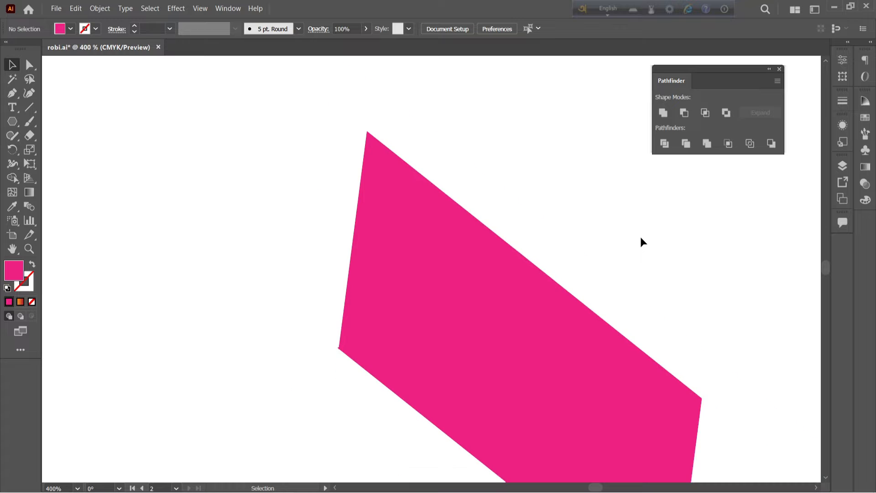
{"action": "scroll", "coordinate": [345, 272], "scroll_direction": "down", "scroll_amount": 3}
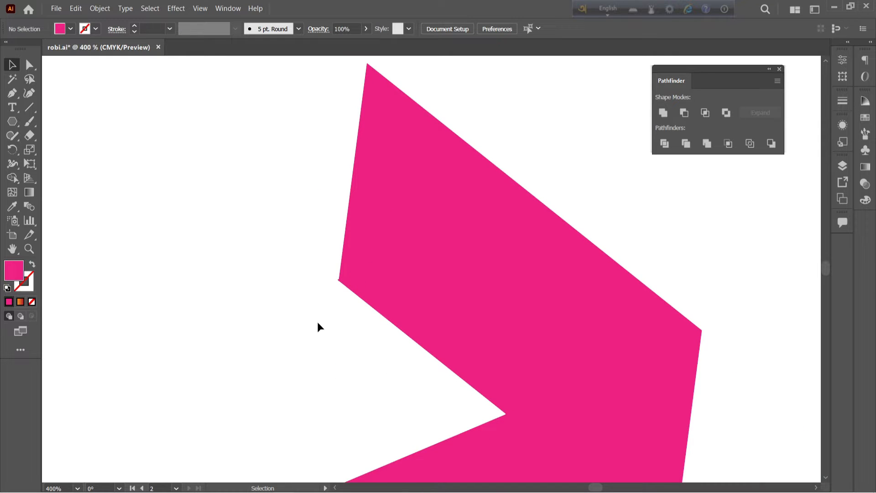
{"action": "left_click", "coordinate": [338, 299], "text": "ctrl"}
{"action": "left_click", "coordinate": [339, 301], "text": "ctrl"}
{"action": "left_click_drag", "start_coordinate": [472, 293], "coordinate": [237, 297]}
{"action": "left_click", "coordinate": [324, 255], "text": "ctrl"}
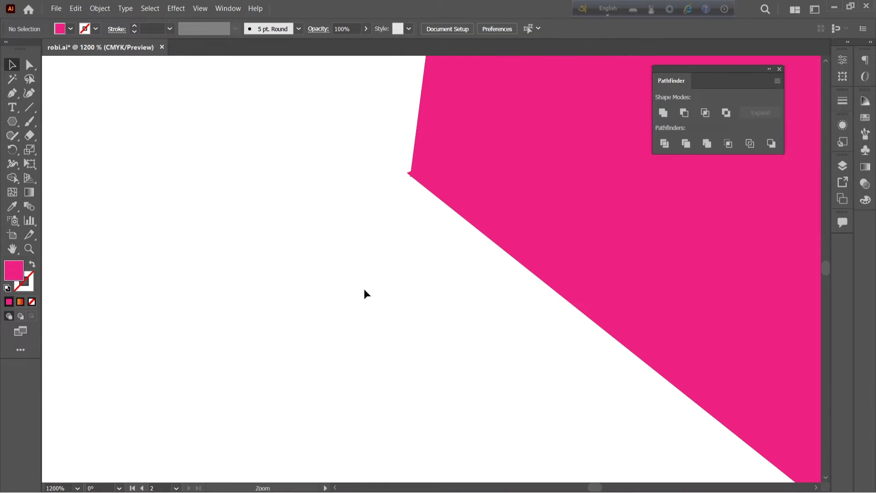
{"action": "left_click_drag", "start_coordinate": [415, 251], "coordinate": [341, 351]}
{"action": "left_click_drag", "start_coordinate": [383, 236], "coordinate": [375, 227]}
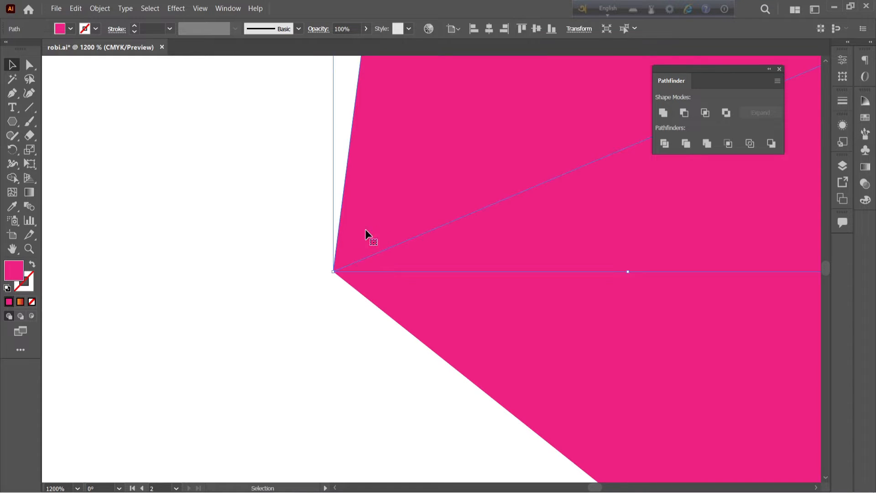
{"action": "left_click", "coordinate": [302, 246]}
{"action": "key", "text": "ctrl+minus"}
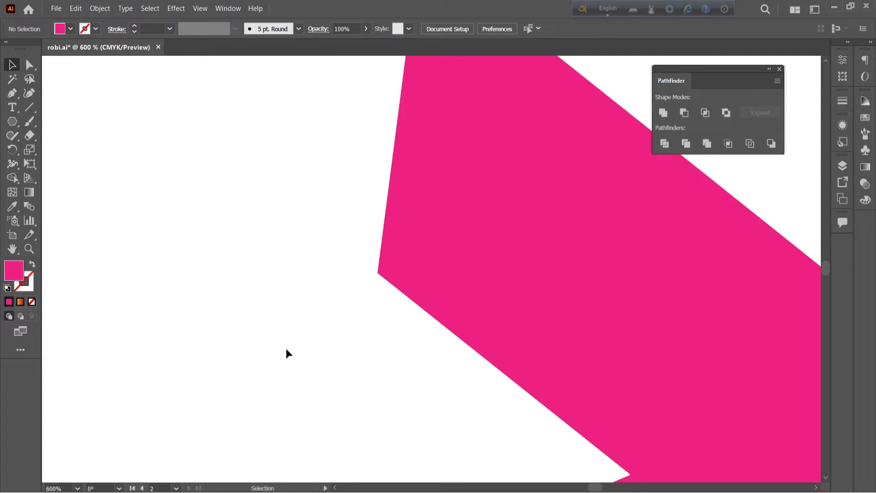
{"action": "scroll", "coordinate": [214, 329], "scroll_direction": "up", "scroll_amount": 3}
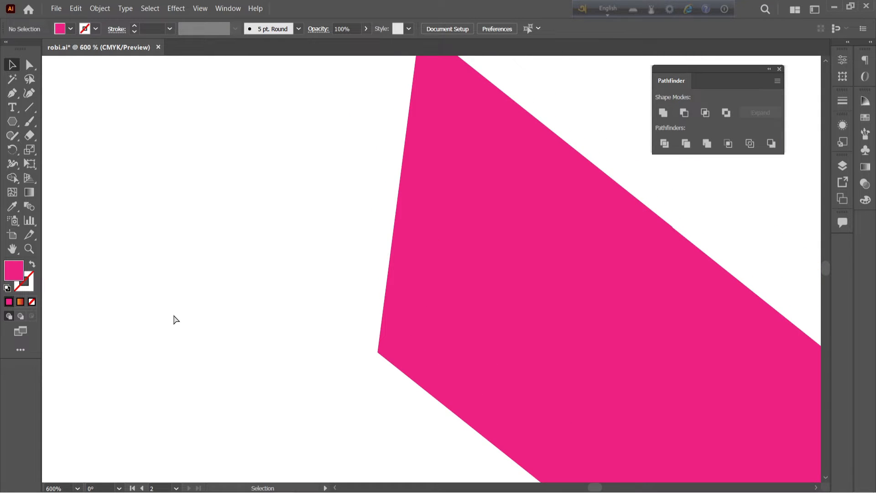
- Fill the detached top triangle of the new logo with the yellow sampled from the reference logo's top triangle
{"action": "key", "text": "ctrl+minus"}
{"action": "key", "text": "ctrl+minus"}
{"action": "key", "text": "ctrl+minus"}
{"action": "key", "text": "ctrl+minus"}
{"action": "scroll", "coordinate": [642, 319], "scroll_direction": "down", "scroll_amount": 3}
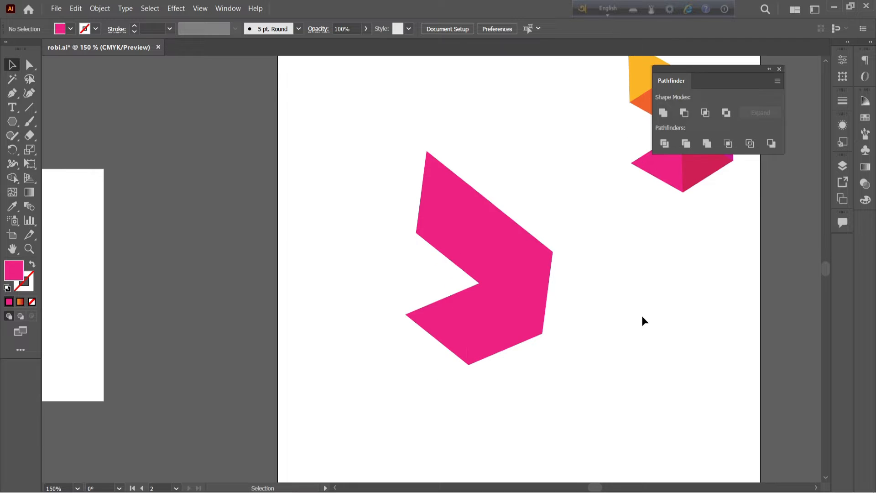
{"action": "scroll", "coordinate": [584, 297], "scroll_direction": "up", "scroll_amount": 5}
{"action": "left_click", "coordinate": [447, 322]}
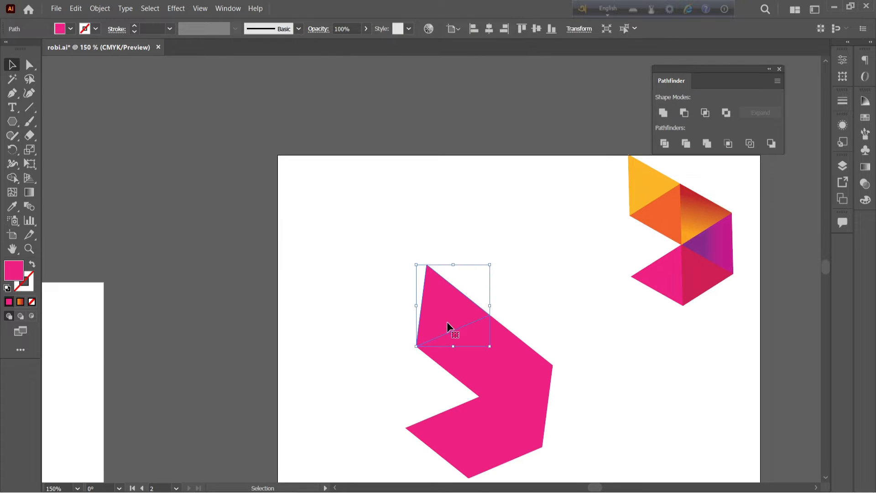
{"action": "left_click", "coordinate": [13, 207]}
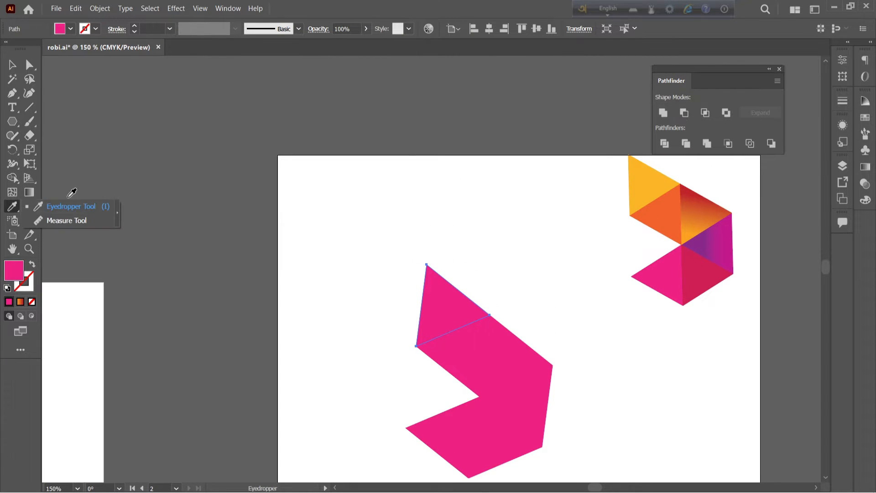
{"action": "left_click", "coordinate": [60, 206]}
{"action": "left_click", "coordinate": [651, 176]}
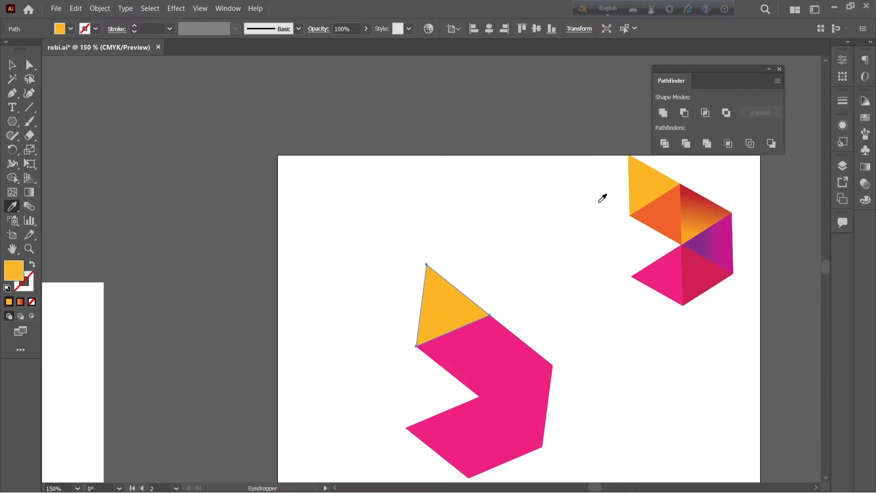
- Fill the triangle directly below the yellow one with the orange sampled from the matching triangle of the reference logo
{"action": "scroll", "coordinate": [570, 196], "scroll_direction": "down", "scroll_amount": 3}
{"action": "scroll", "coordinate": [375, 203], "scroll_direction": "up", "scroll_amount": 2}
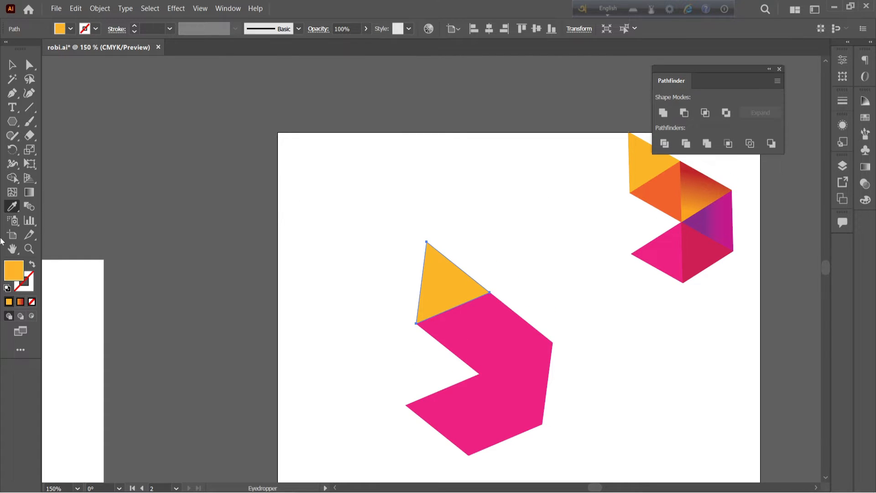
{"action": "left_click", "coordinate": [13, 75]}
{"action": "left_click", "coordinate": [13, 66]}
{"action": "left_click", "coordinate": [118, 158]}
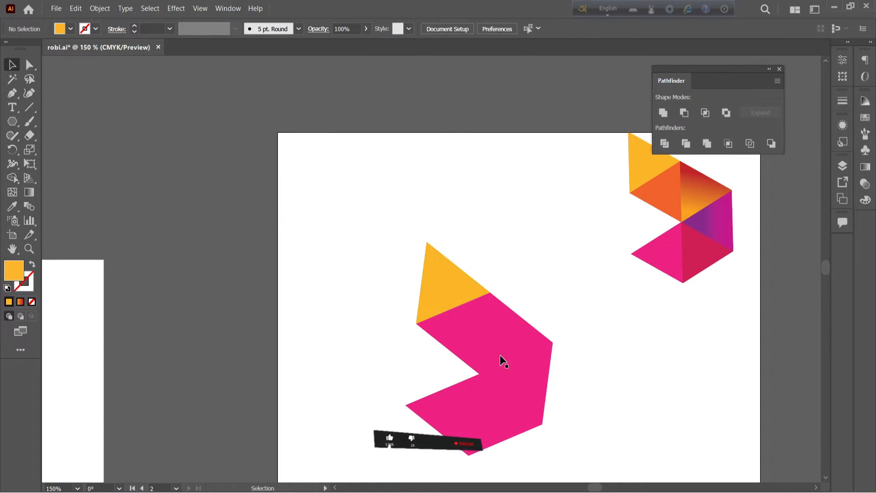
{"action": "left_click", "coordinate": [456, 334]}
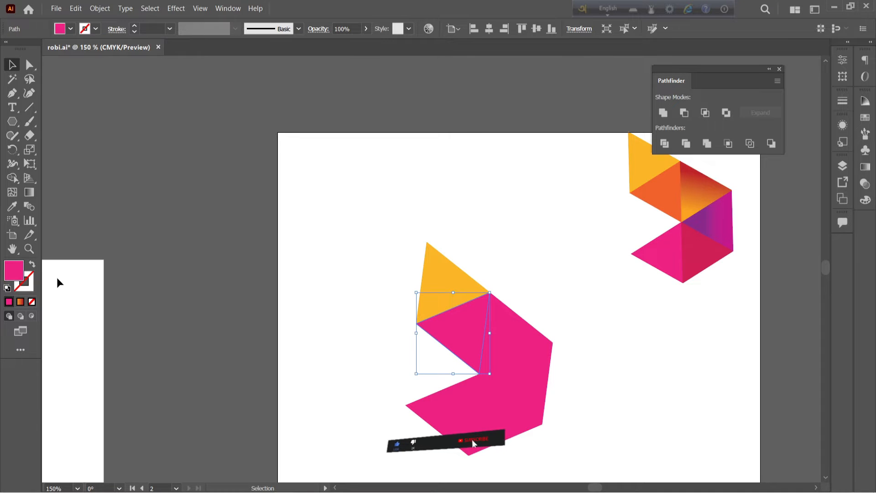
{"action": "left_click", "coordinate": [11, 205]}
{"action": "left_click", "coordinate": [664, 187]}
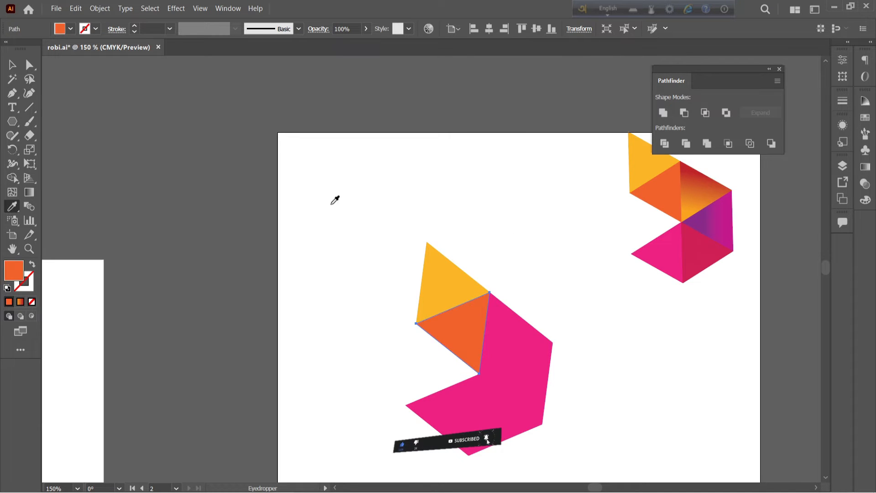
- Keep the lower-left triangle pink and fill the bottom triangle with the crimson sampled from the reference logo's bottom triangle
{"action": "left_click", "coordinate": [11, 66]}
{"action": "left_click", "coordinate": [447, 404]}
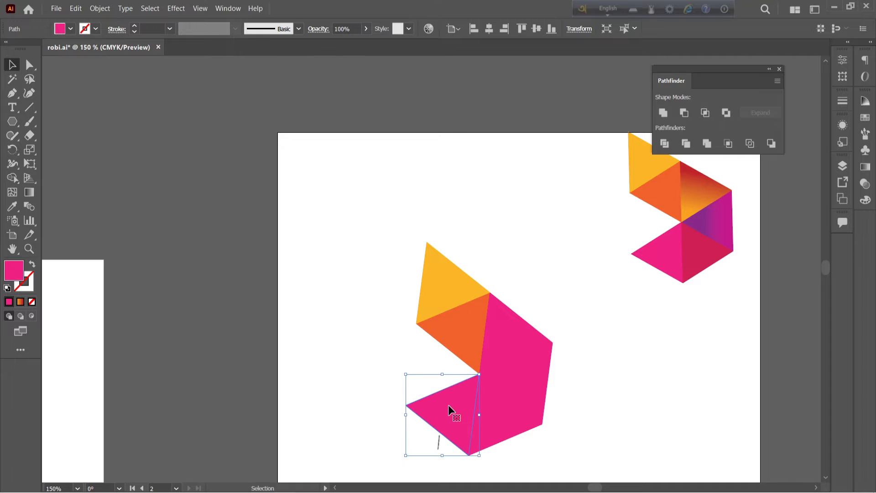
{"action": "left_click", "coordinate": [19, 206]}
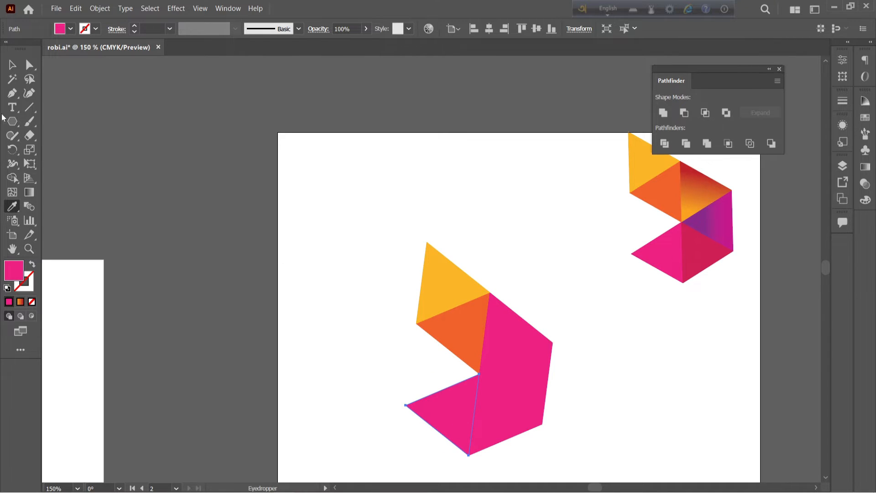
{"action": "left_click", "coordinate": [12, 66]}
{"action": "left_click", "coordinate": [498, 409]}
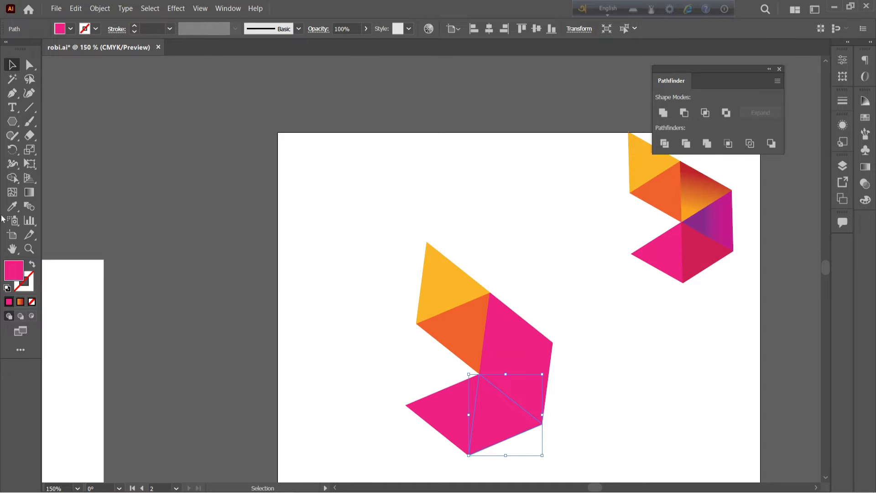
{"action": "left_click", "coordinate": [13, 207]}
{"action": "left_click", "coordinate": [697, 256]}
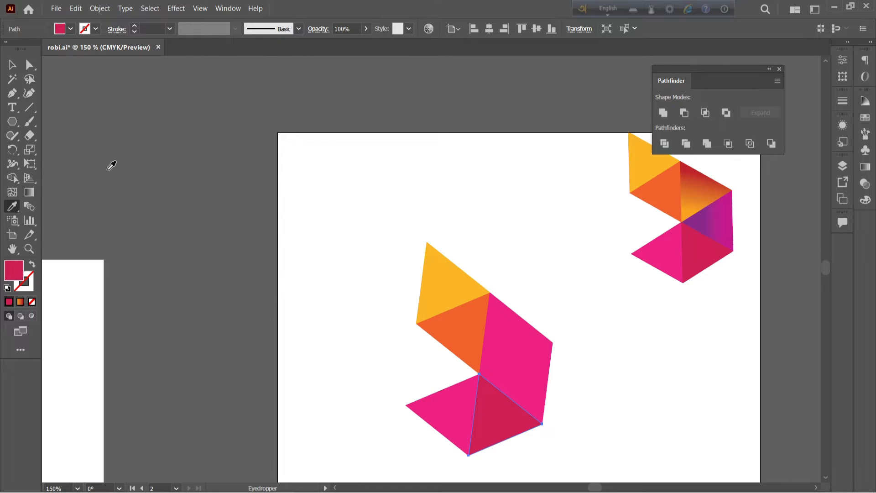
- Fill the lower-right triangle with the purple-to-magenta linear gradient sampled from the matching triangle of the reference logo
{"action": "left_click", "coordinate": [11, 64]}
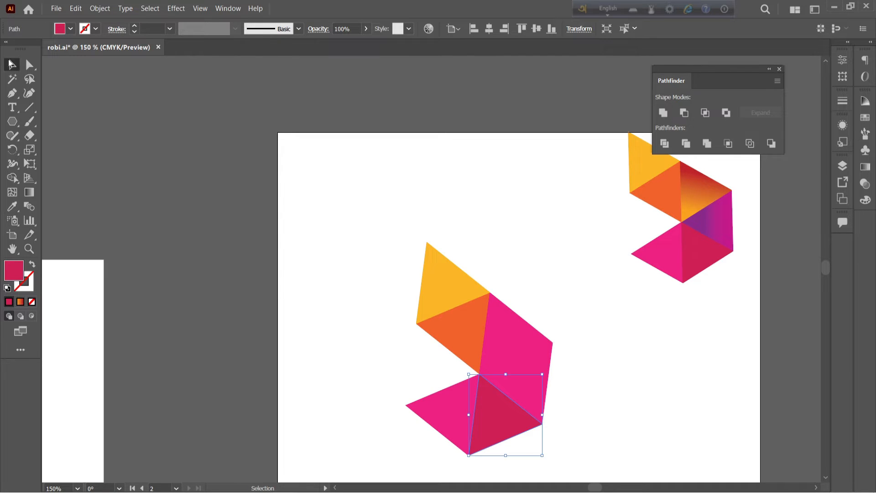
{"action": "left_click", "coordinate": [715, 225]}
{"action": "left_click", "coordinate": [563, 371]}
{"action": "left_click", "coordinate": [538, 393]}
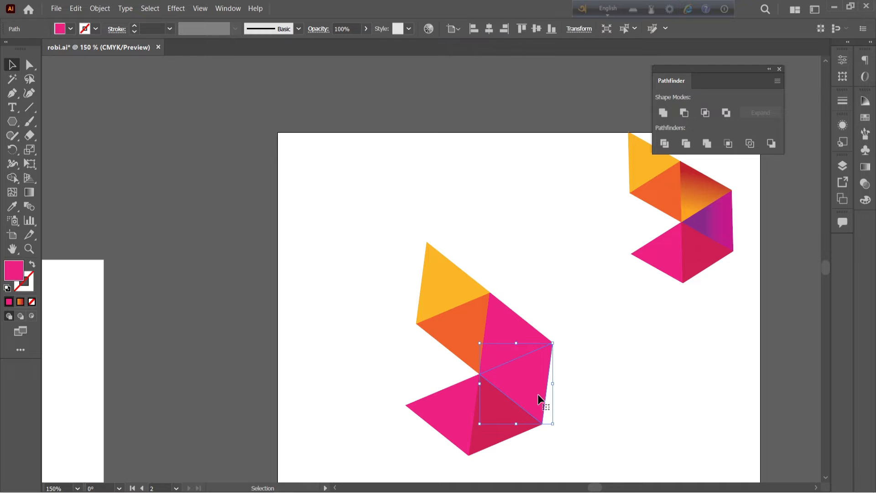
{"action": "left_click", "coordinate": [12, 206]}
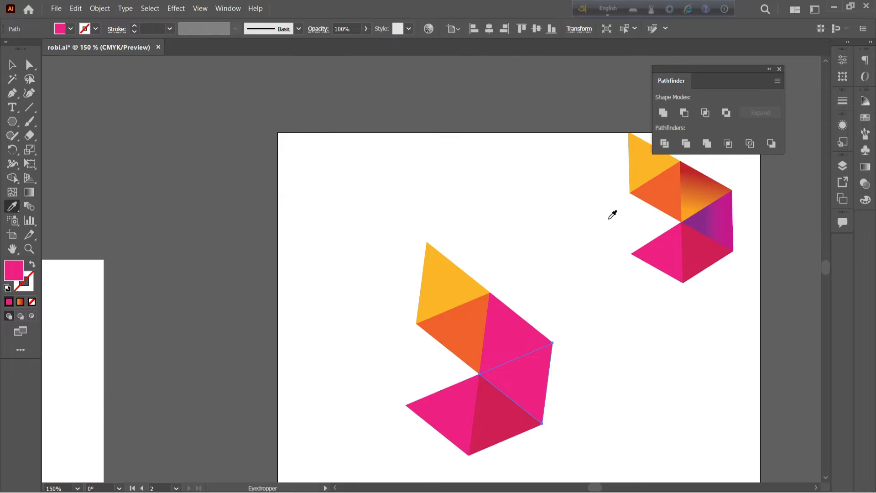
{"action": "left_click", "coordinate": [720, 222]}
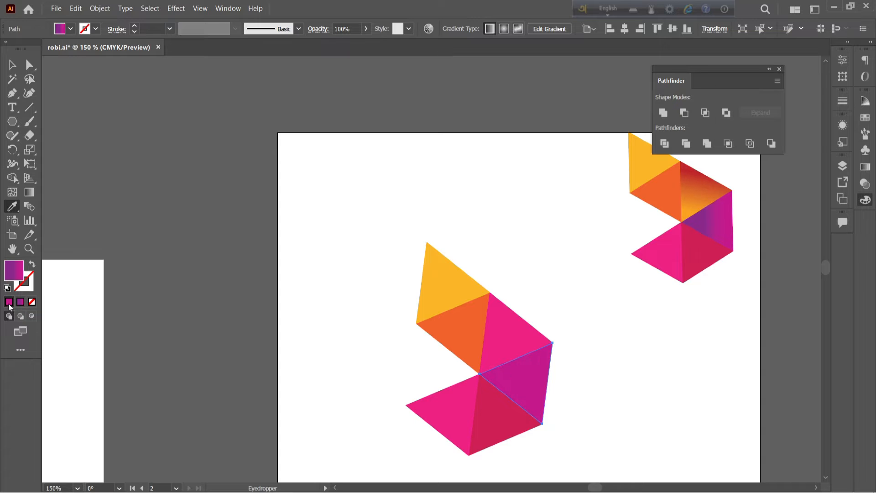
{"action": "left_click", "coordinate": [865, 199]}
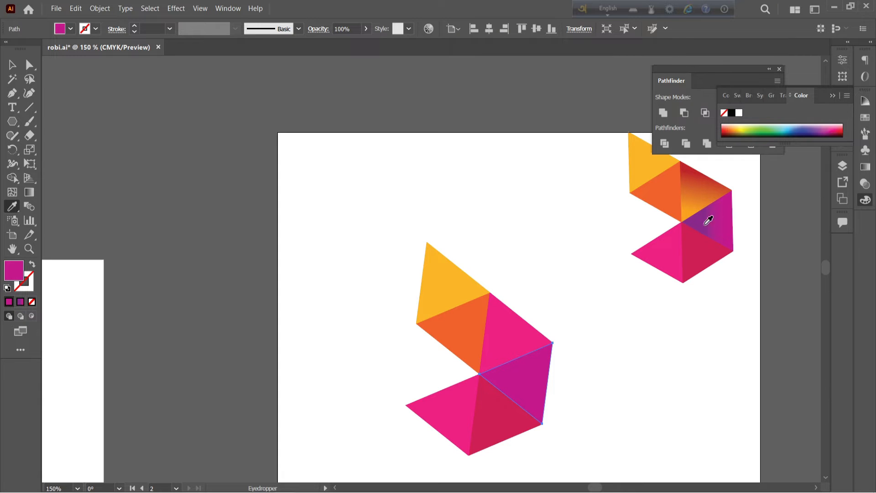
{"action": "left_click", "coordinate": [9, 302]}
{"action": "left_click", "coordinate": [21, 301]}
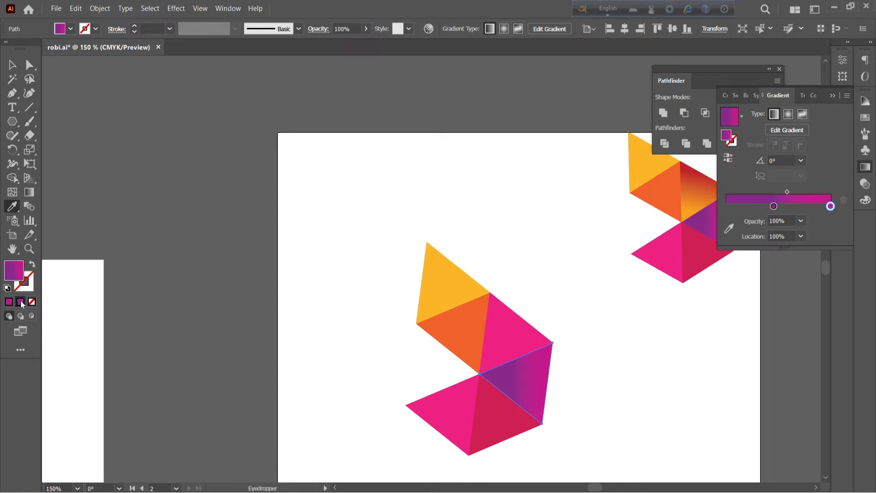
- Try moving the purple stop of the lower-right triangle's gradient to 0%, and undo the move
{"action": "left_click_drag", "start_coordinate": [773, 206], "coordinate": [726, 206]}
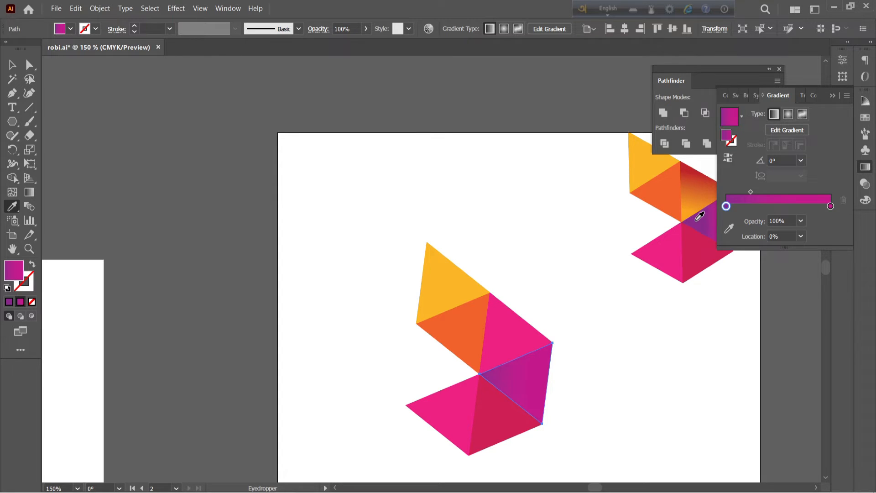
{"action": "key", "text": "ctrl+z"}
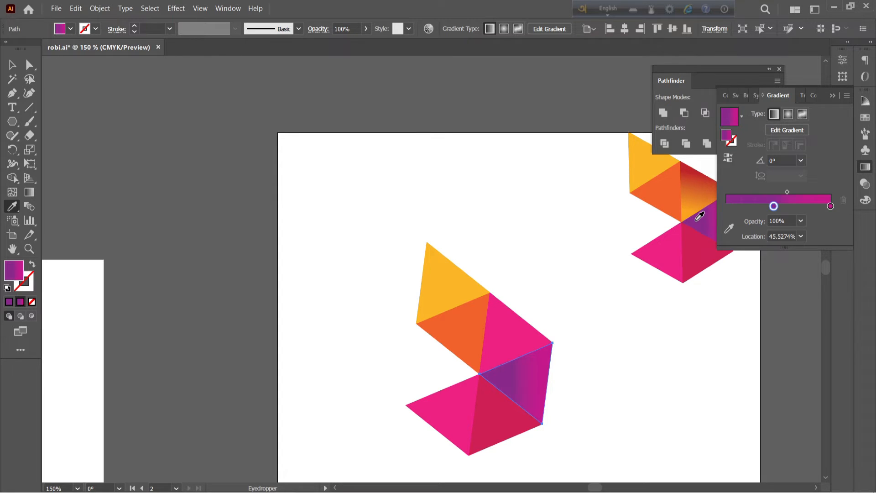
{"action": "left_click", "coordinate": [830, 206]}
- Use the Gradient tool to move the purple stop of the lower-right triangle's gradient to about 40.7%
{"action": "left_click_drag", "start_coordinate": [612, 254], "coordinate": [458, 242]}
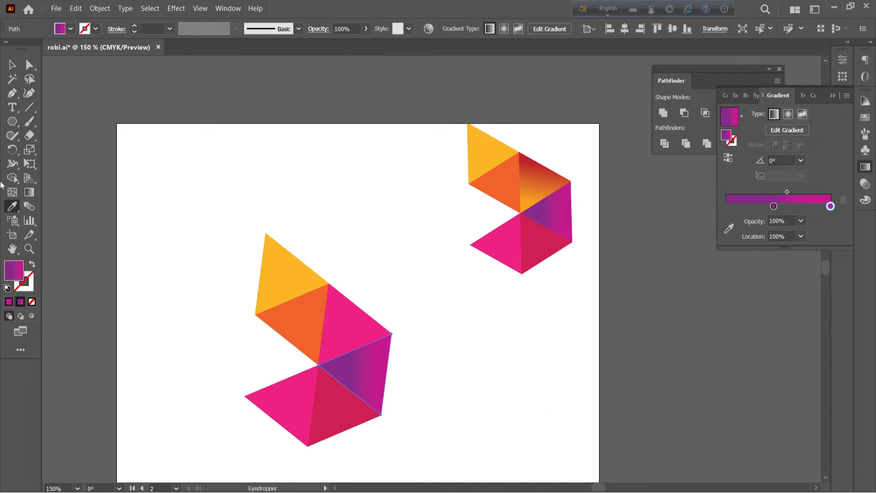
{"action": "left_click", "coordinate": [29, 195]}
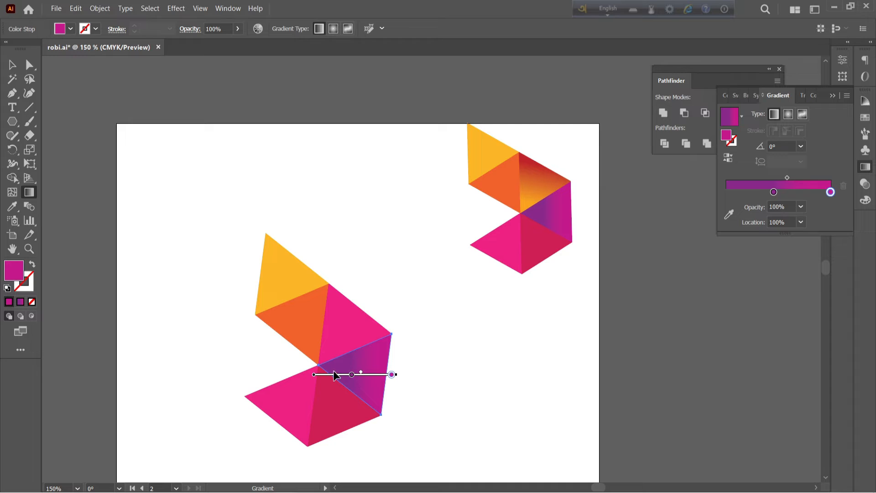
{"action": "left_click", "coordinate": [351, 375]}
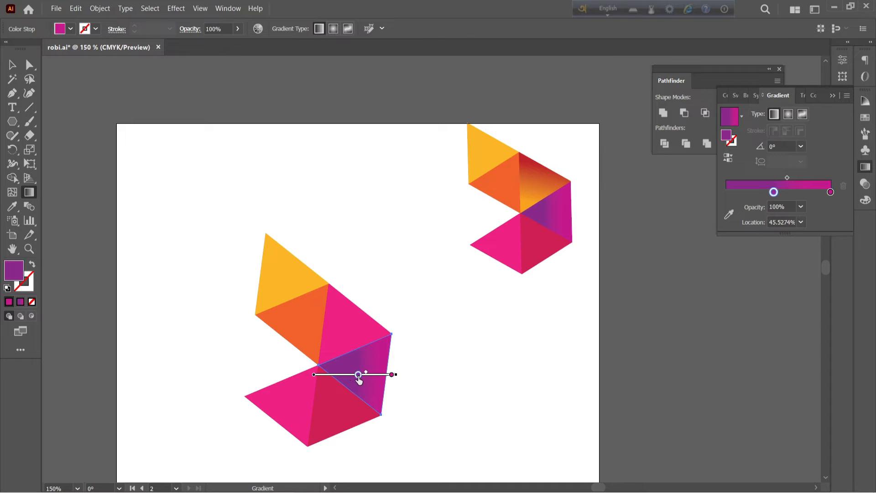
{"action": "left_click_drag", "start_coordinate": [355, 380], "coordinate": [357, 380]}
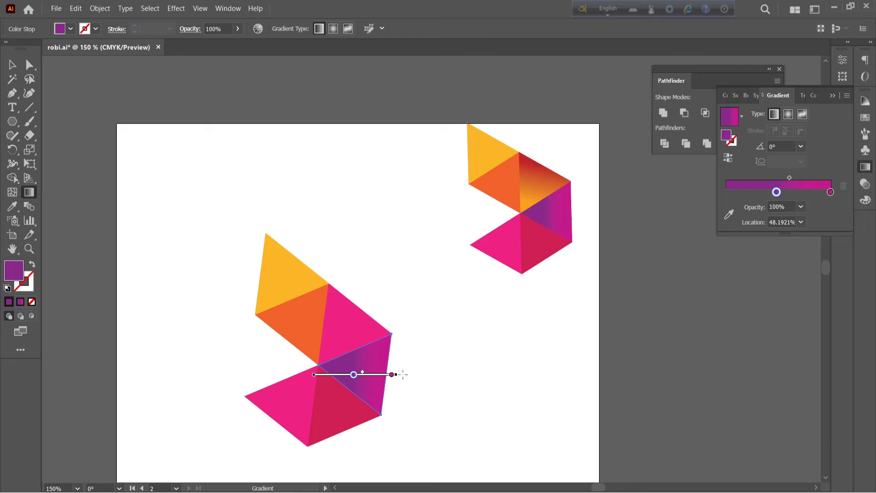
{"action": "left_click_drag", "start_coordinate": [394, 378], "coordinate": [375, 378]}
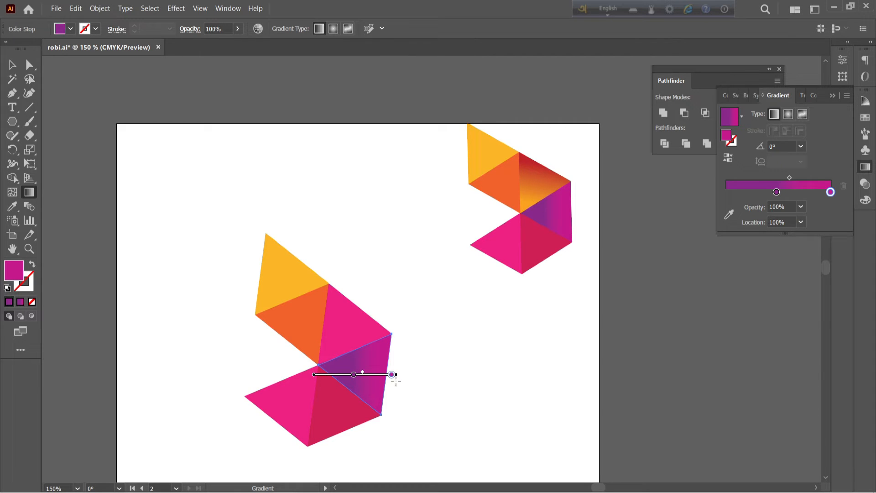
{"action": "left_click_drag", "start_coordinate": [354, 378], "coordinate": [392, 375]}
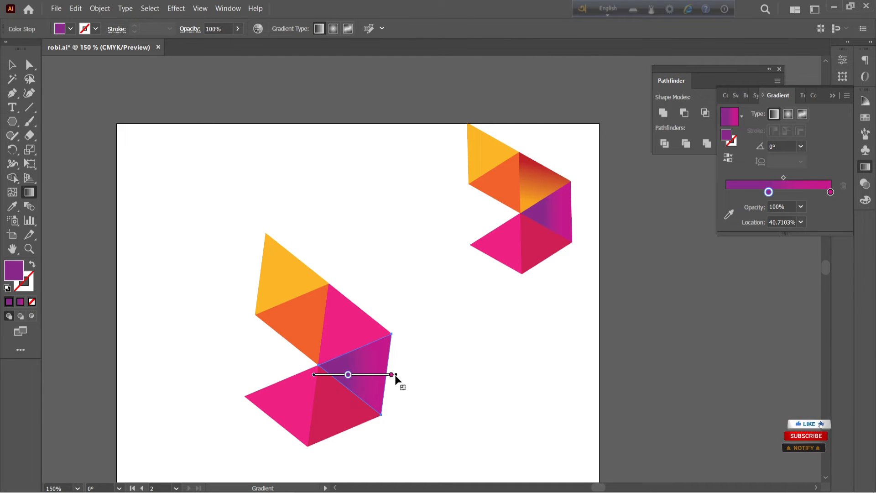
{"action": "key", "text": "v"}
- Fill the remaining pink triangle above the purple one with the orange-to-red gradient sampled from the reference logo
{"action": "scroll", "coordinate": [434, 289], "scroll_direction": "down", "scroll_amount": 3}
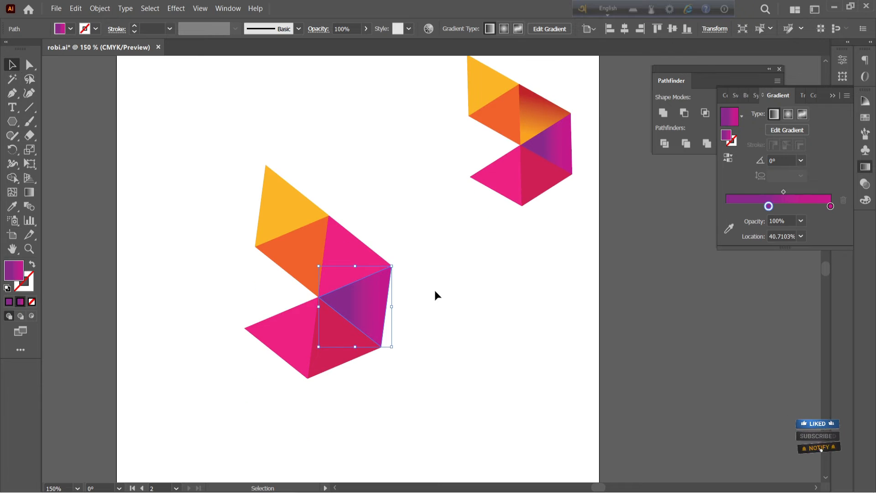
{"action": "left_click", "coordinate": [522, 341]}
{"action": "left_click", "coordinate": [330, 256]}
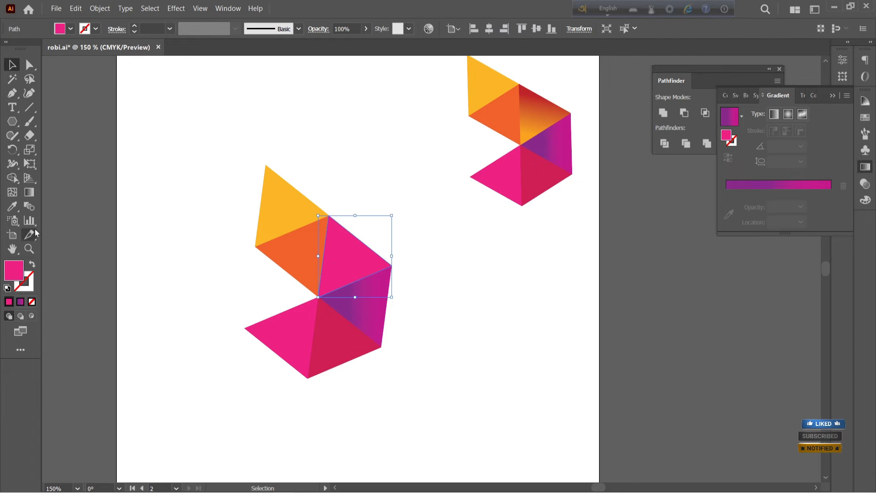
{"action": "left_click", "coordinate": [11, 209]}
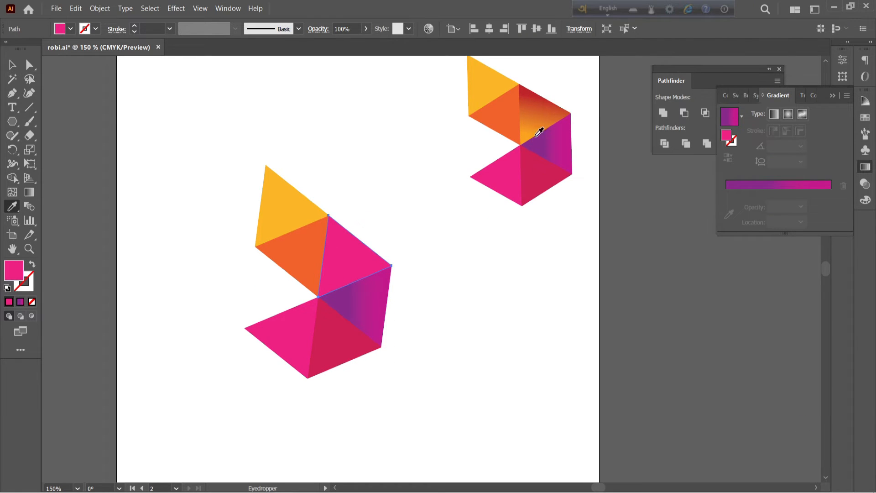
{"action": "left_click", "coordinate": [544, 114]}
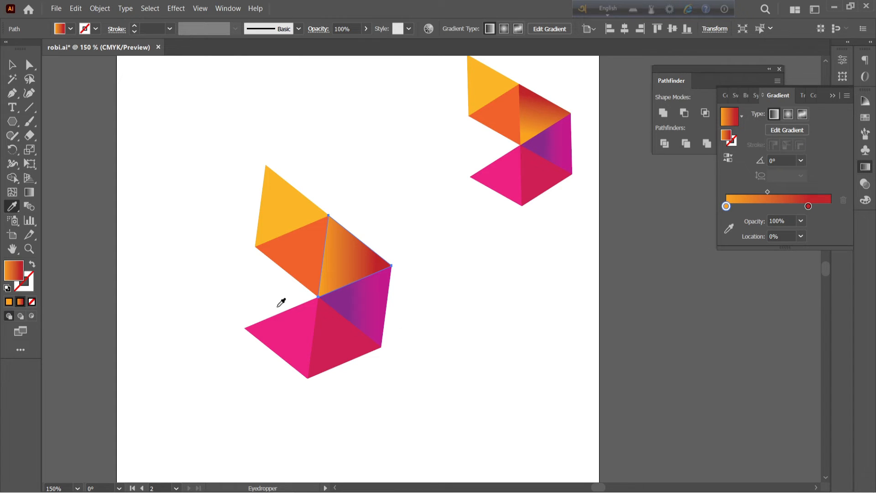
- Resample the stop colours of the orange-to-red gradient and move its red stop to about 92.4%
{"action": "double_click", "coordinate": [725, 206]}
{"action": "left_click", "coordinate": [686, 285]}
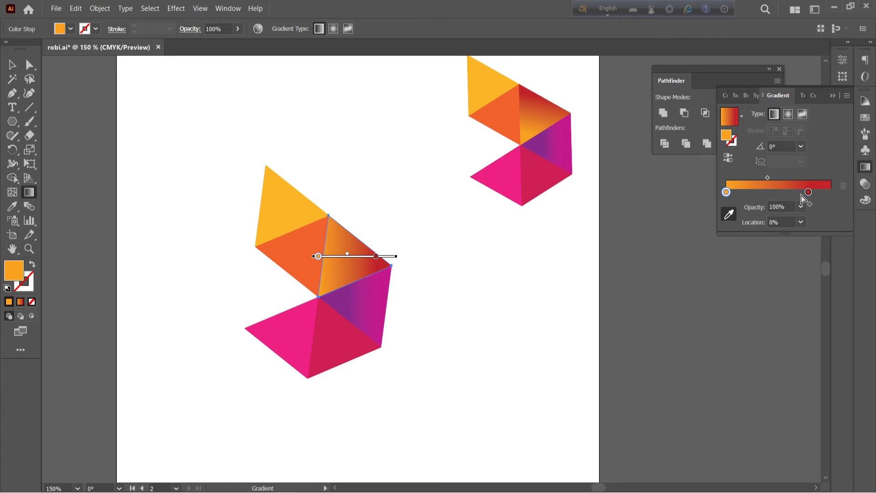
{"action": "left_click_drag", "start_coordinate": [808, 192], "coordinate": [830, 192]}
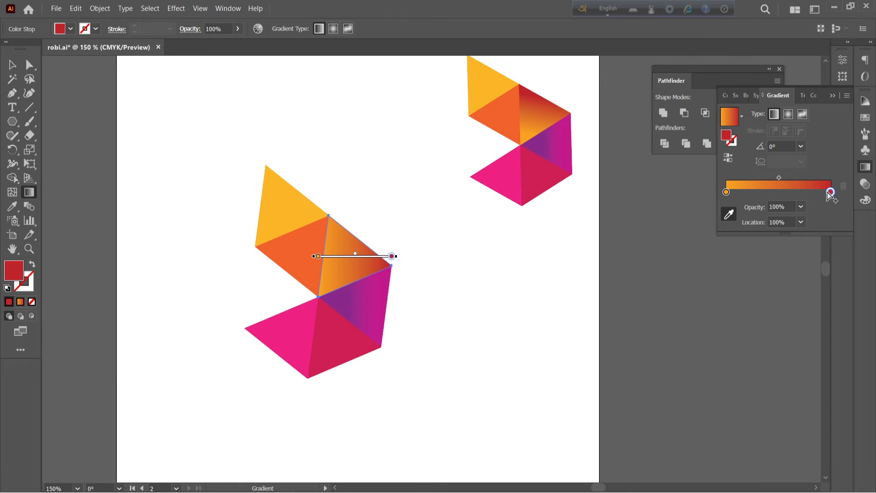
{"action": "double_click", "coordinate": [830, 192]}
{"action": "left_click", "coordinate": [683, 275]}
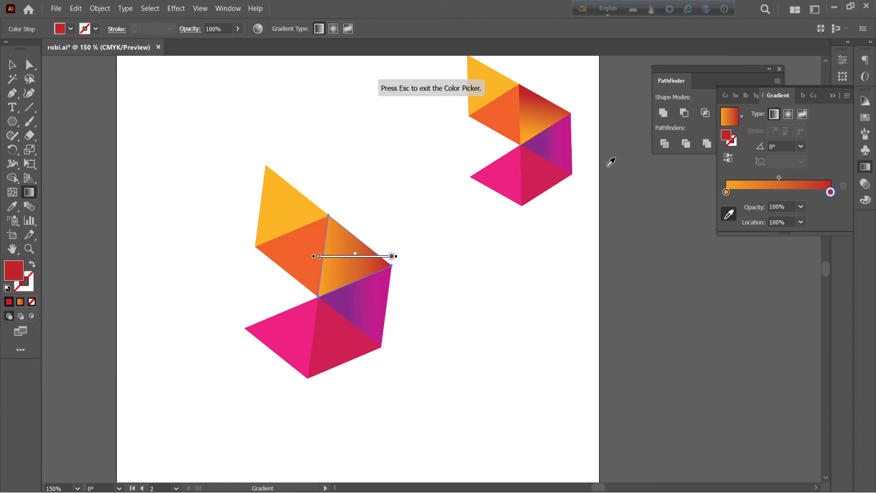
{"action": "key", "text": "Escape"}
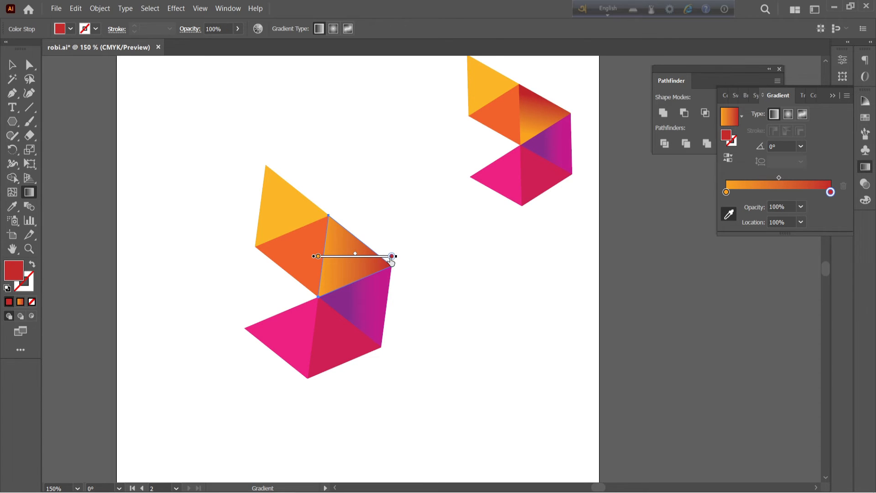
{"action": "left_click_drag", "start_coordinate": [390, 257], "coordinate": [386, 257]}
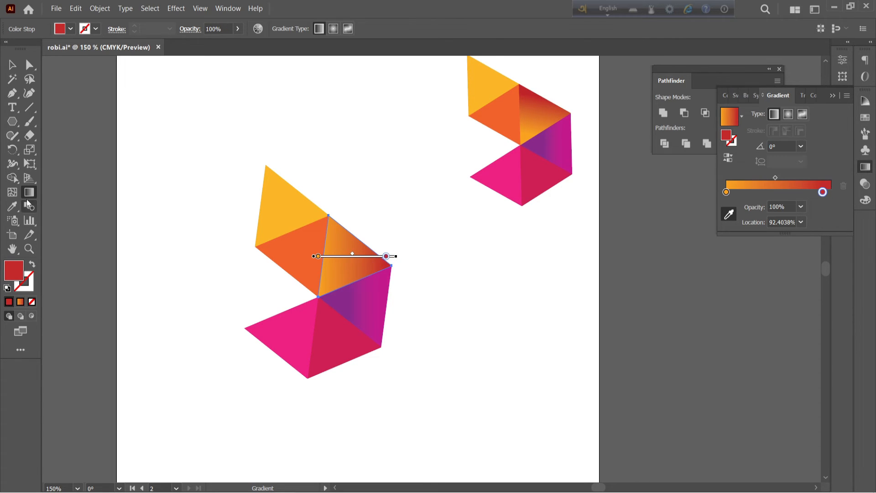
- Use the Gradient tool to angle the orange-to-red triangle's gradient at about 66.6°, running from orange at its lower edge to red at its upper edge
{"action": "left_click", "coordinate": [11, 65]}
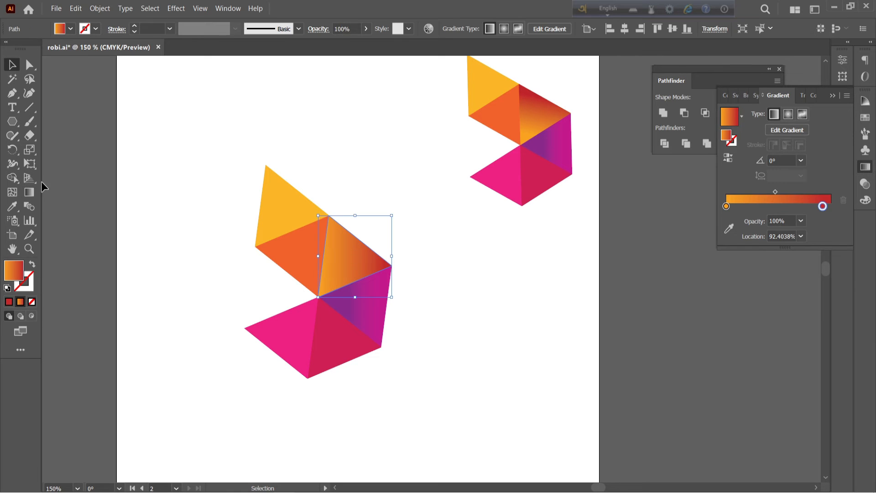
{"action": "left_click", "coordinate": [29, 193]}
{"action": "mouse_move", "coordinate": [349, 275]}
{"action": "left_mouse_down"}
{"action": "mouse_move", "coordinate": [363, 215]}
{"action": "mouse_move", "coordinate": [353, 264]}
{"action": "mouse_move", "coordinate": [342, 268]}
{"action": "mouse_move", "coordinate": [343, 241]}
{"action": "mouse_move", "coordinate": [358, 245]}
{"action": "left_mouse_up"}
{"action": "left_click", "coordinate": [346, 273]}
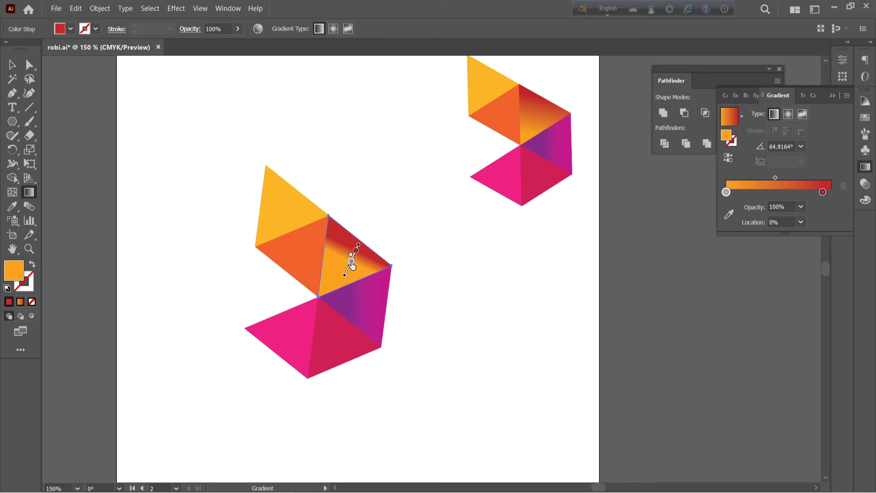
{"action": "left_click_drag", "start_coordinate": [357, 244], "coordinate": [360, 237]}
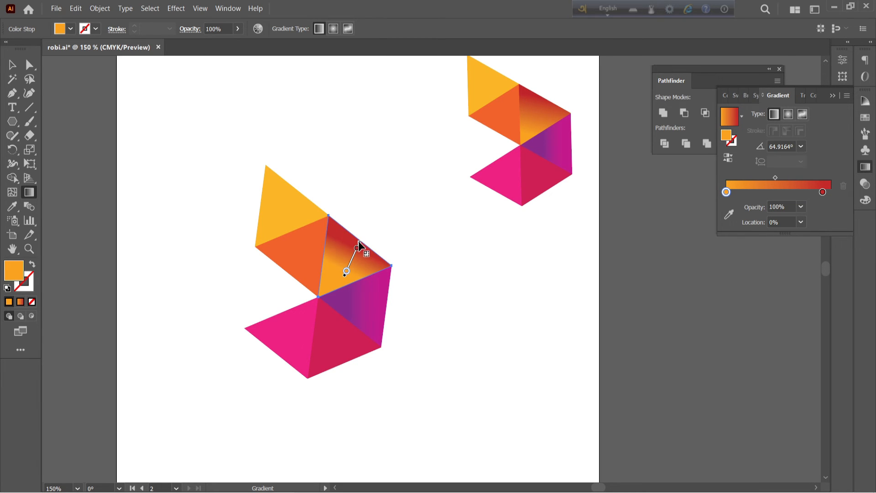
{"action": "mouse_move", "coordinate": [357, 248]}
{"action": "left_mouse_down"}
{"action": "mouse_move", "coordinate": [373, 234]}
{"action": "mouse_move", "coordinate": [360, 226]}
{"action": "mouse_move", "coordinate": [350, 274]}
{"action": "mouse_move", "coordinate": [355, 230]}
{"action": "mouse_move", "coordinate": [348, 245]}
{"action": "mouse_move", "coordinate": [359, 234]}
{"action": "left_mouse_up"}
{"action": "key", "text": "v"}
{"action": "left_click", "coordinate": [321, 130]}
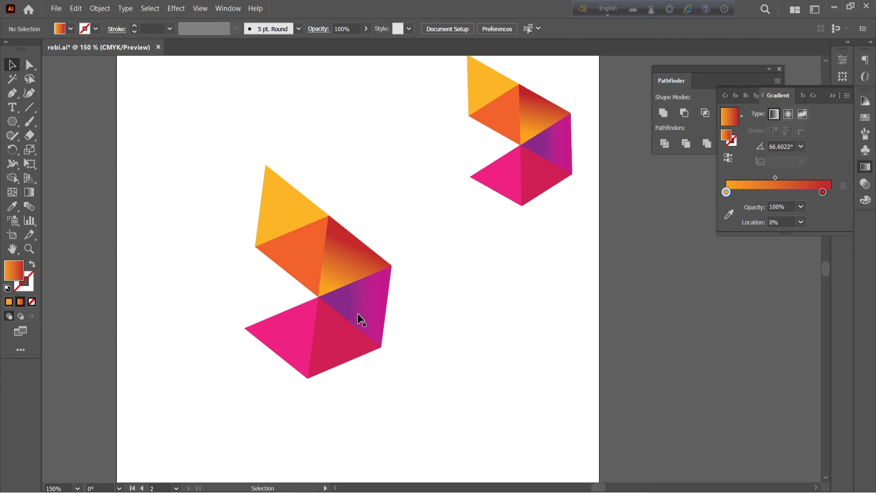
- Group all six triangles of the recreated logo into one object
{"action": "left_click_drag", "start_coordinate": [254, 213], "coordinate": [411, 363]}
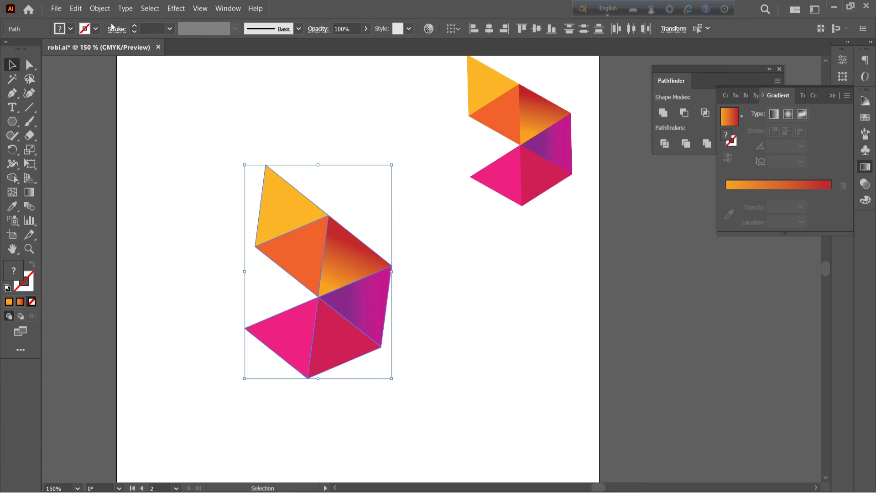
{"action": "left_click", "coordinate": [99, 9]}
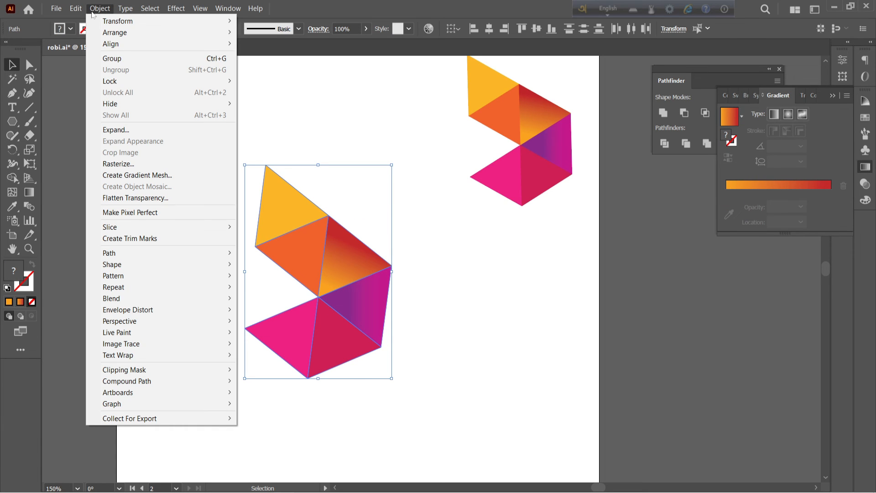
{"action": "left_click", "coordinate": [120, 59]}
{"action": "left_click", "coordinate": [447, 327]}
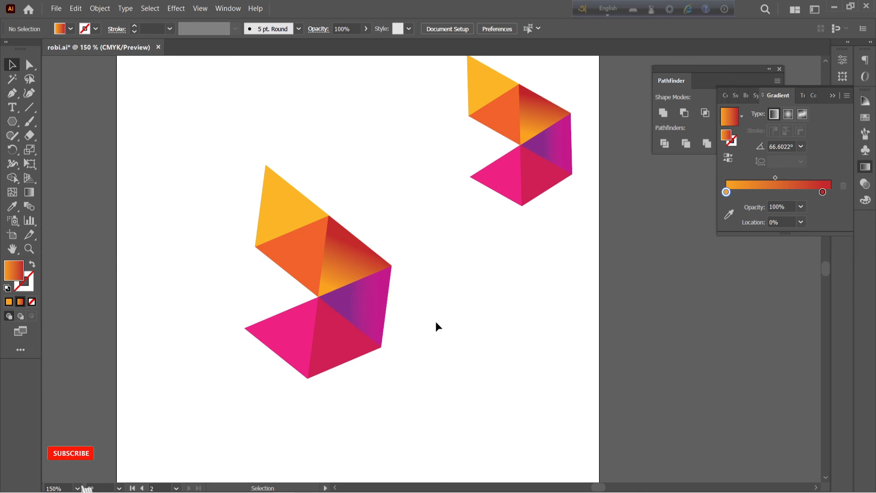
- Scale the grouped logo proportionally about its centre to about half its size and move it slightly up and right on the artboard
{"action": "left_click", "coordinate": [351, 270]}
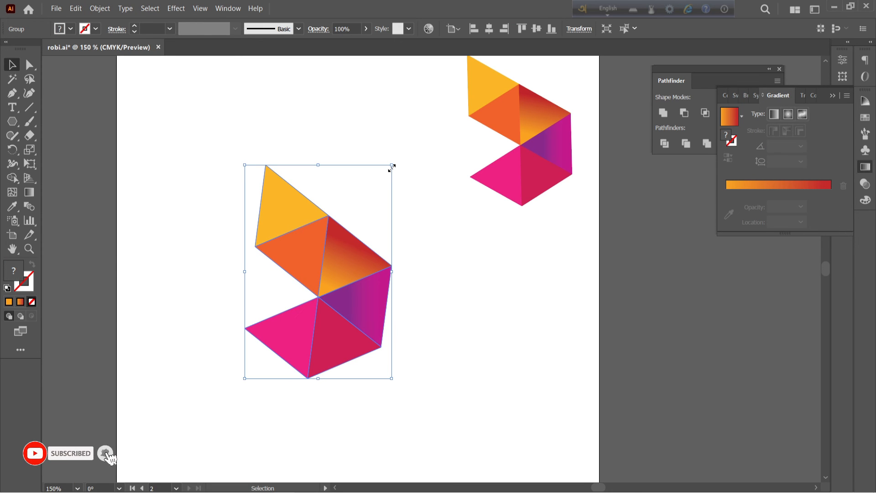
{"action": "left_click_drag", "start_coordinate": [392, 168], "coordinate": [356, 218]}
{"action": "left_click", "coordinate": [456, 323]}
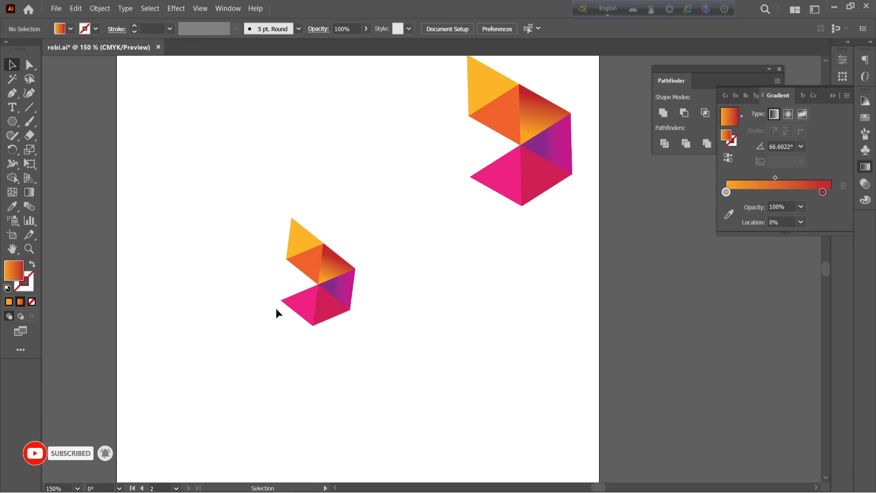
{"action": "left_click", "coordinate": [346, 313]}
{"action": "left_click_drag", "start_coordinate": [347, 313], "coordinate": [352, 264]}
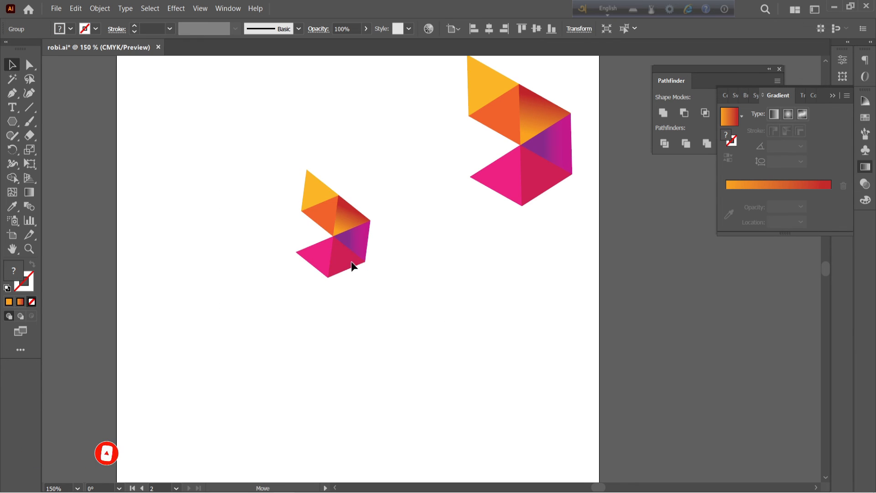
{"action": "left_click", "coordinate": [432, 323]}
{"action": "scroll", "coordinate": [411, 291], "scroll_direction": "up", "scroll_amount": 3}
{"action": "scroll", "coordinate": [397, 269], "scroll_direction": "up", "scroll_amount": 1}
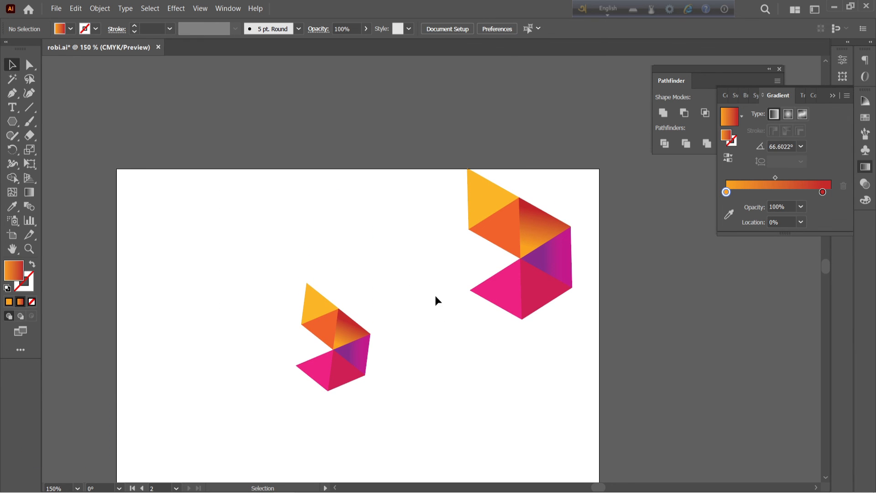